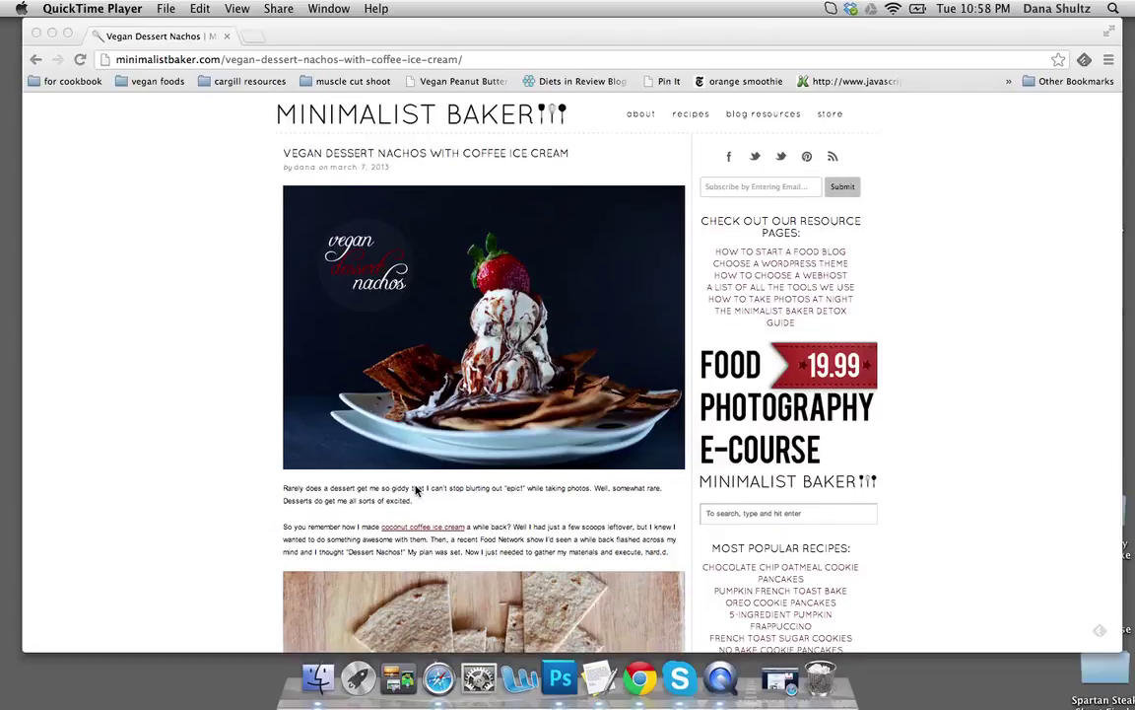
# Step: Look through the photos in the vegan dessert nachos blog post down to the hand pulling a chip from the plate
pyautogui.scroll(-10, 416, 490)
pyautogui.scroll(-15, 416, 490)
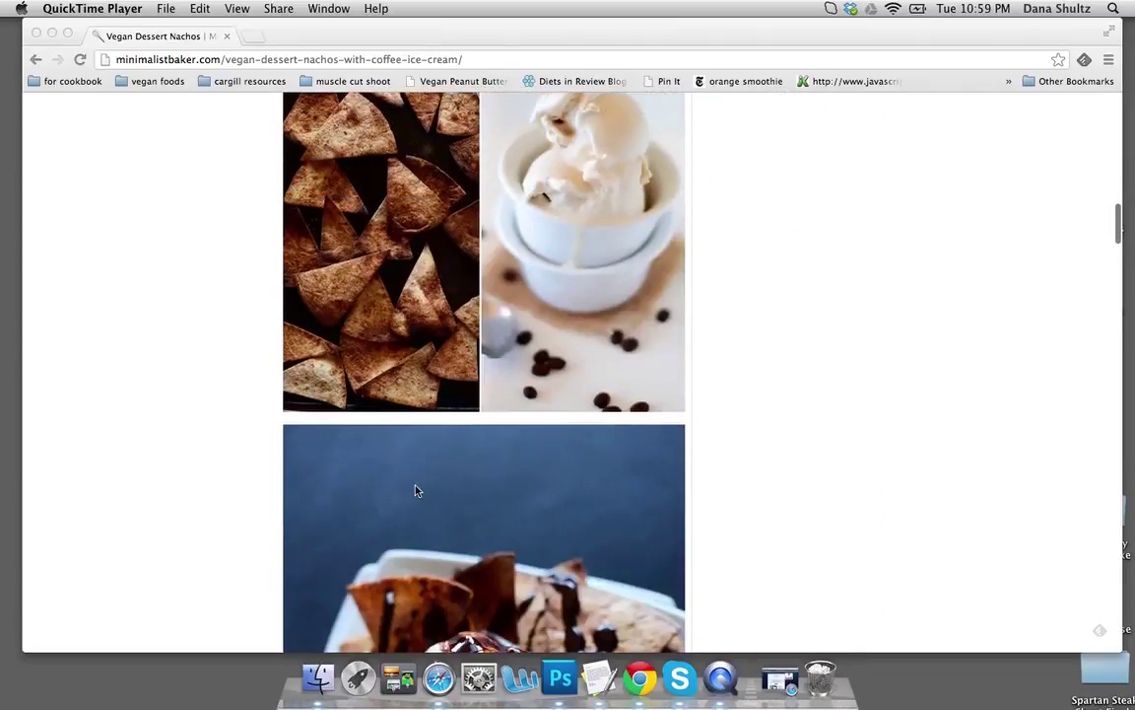
pyautogui.scroll(-8, 416, 490)
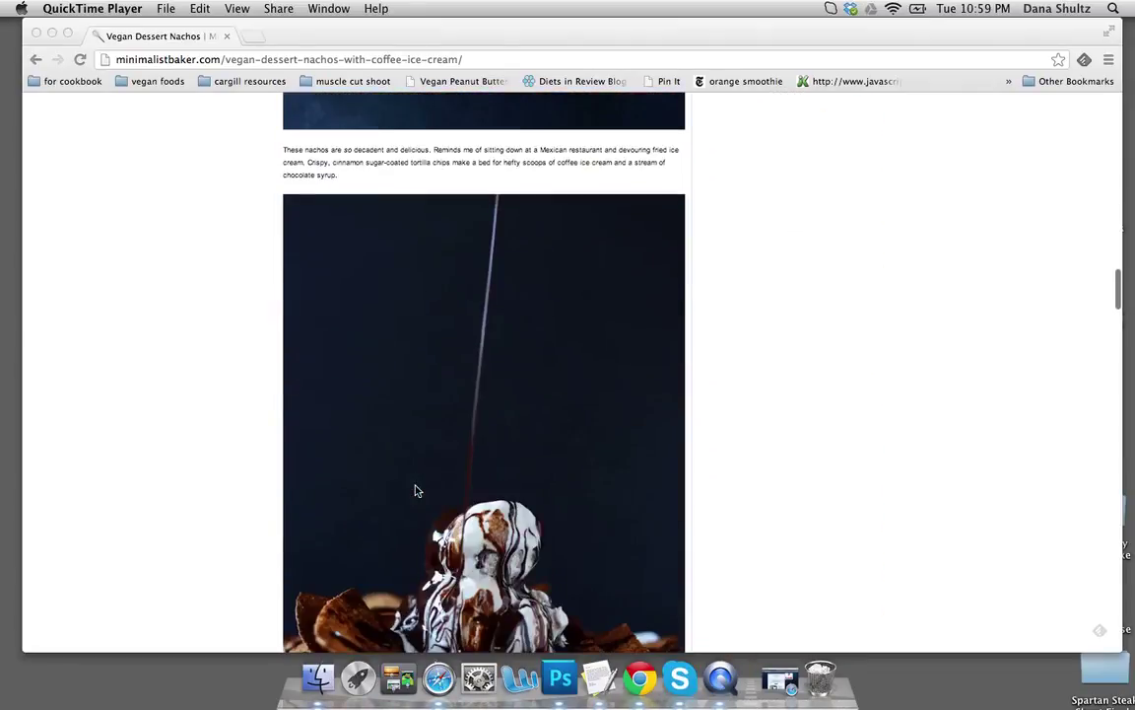
pyautogui.scroll(-3, 416, 490)
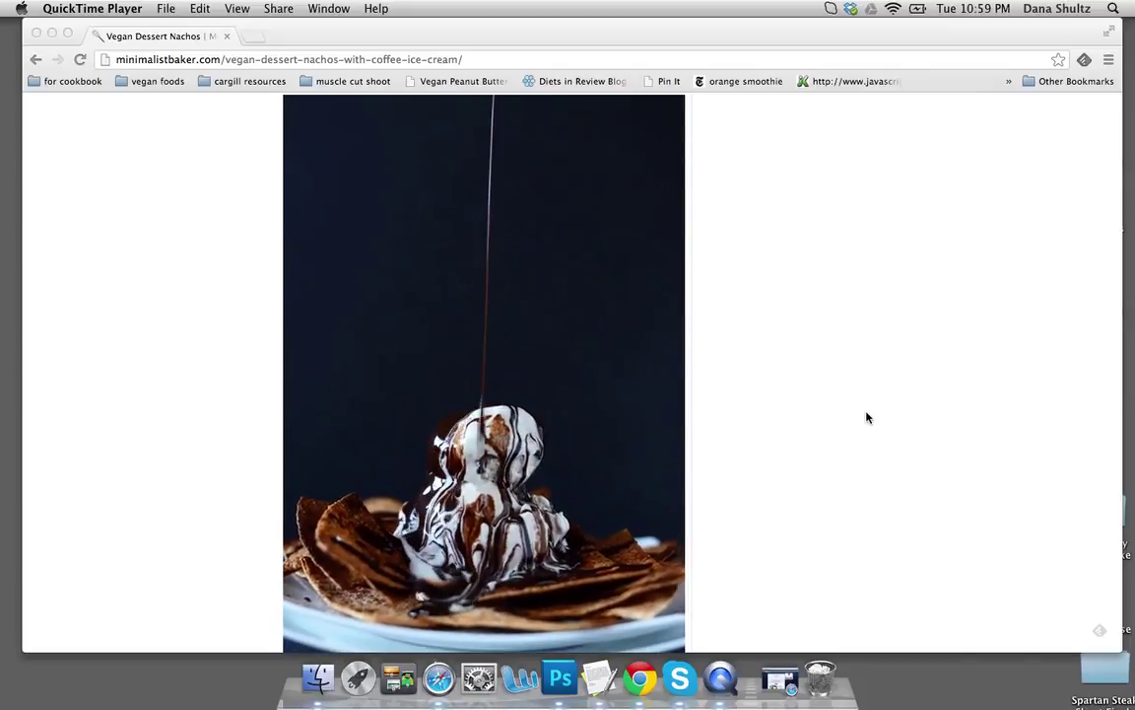
pyautogui.scroll(-5, 866, 418)
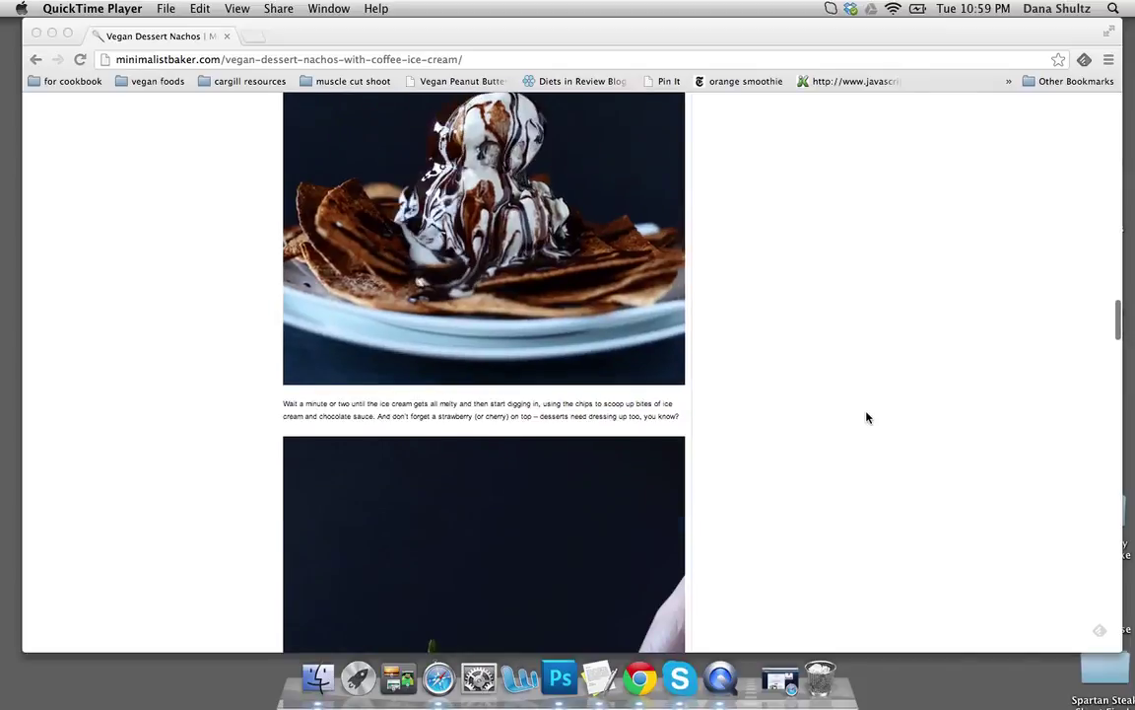
pyautogui.scroll(-5, 866, 418)
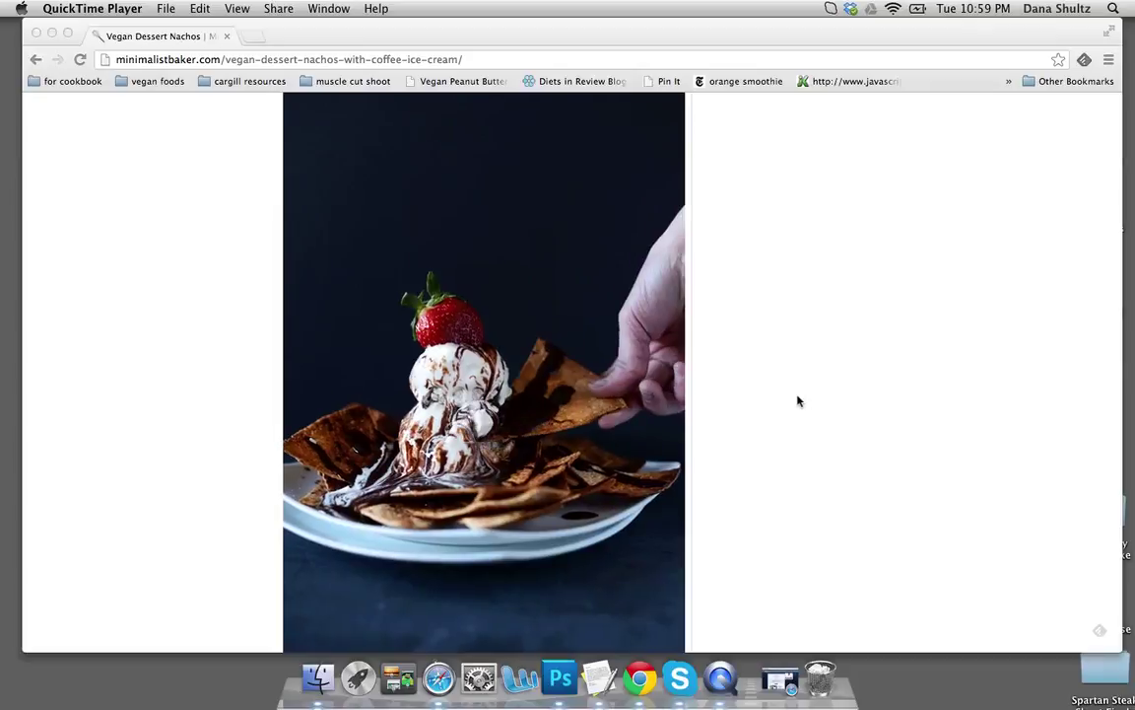
# Step: Minimize the browser, switch to Photoshop and start the Load Files into Stack script
pyautogui.click(52, 33)
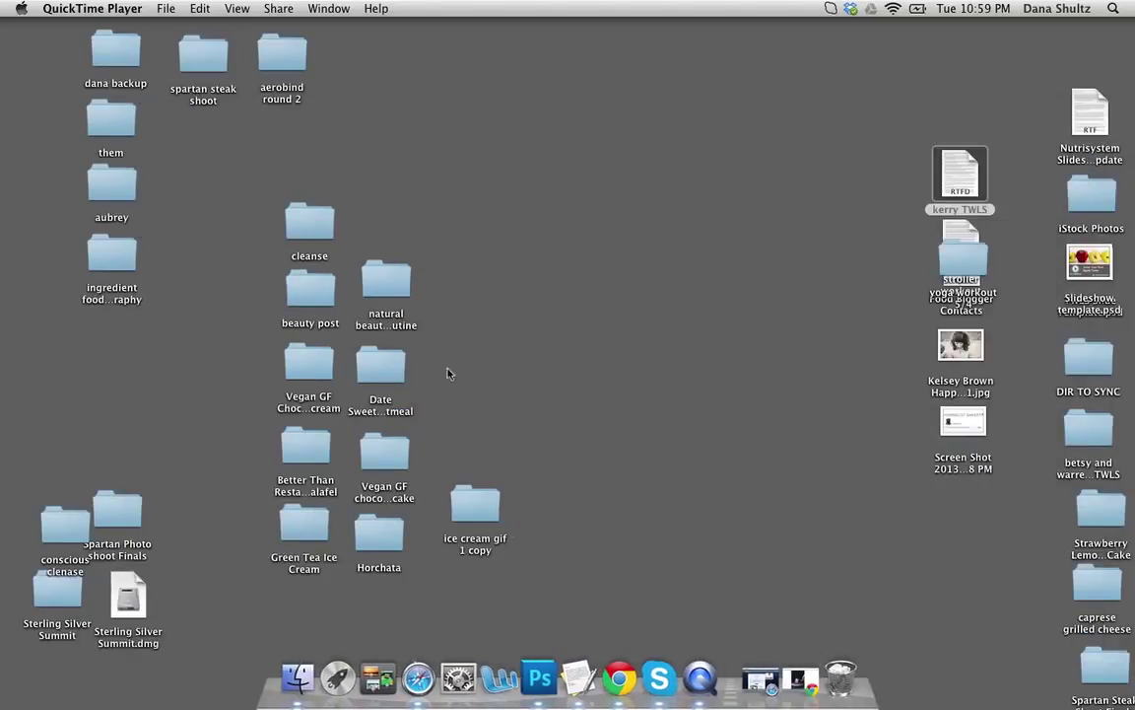
pyautogui.click(539, 678)
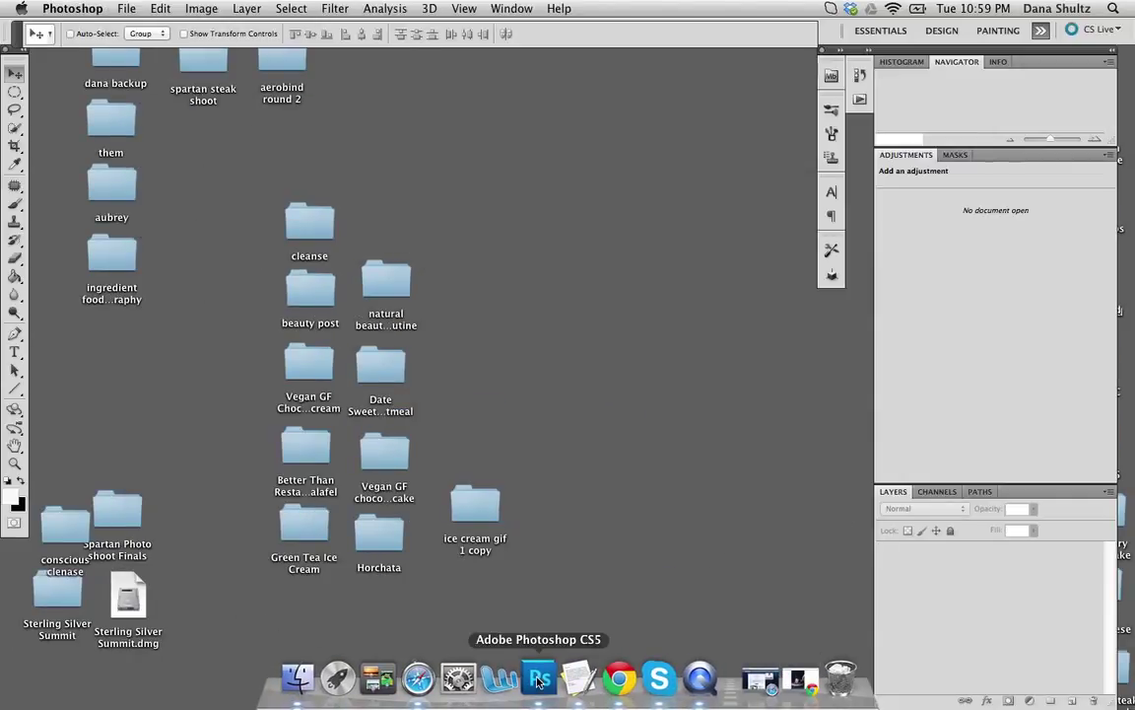
pyautogui.click(124, 9)
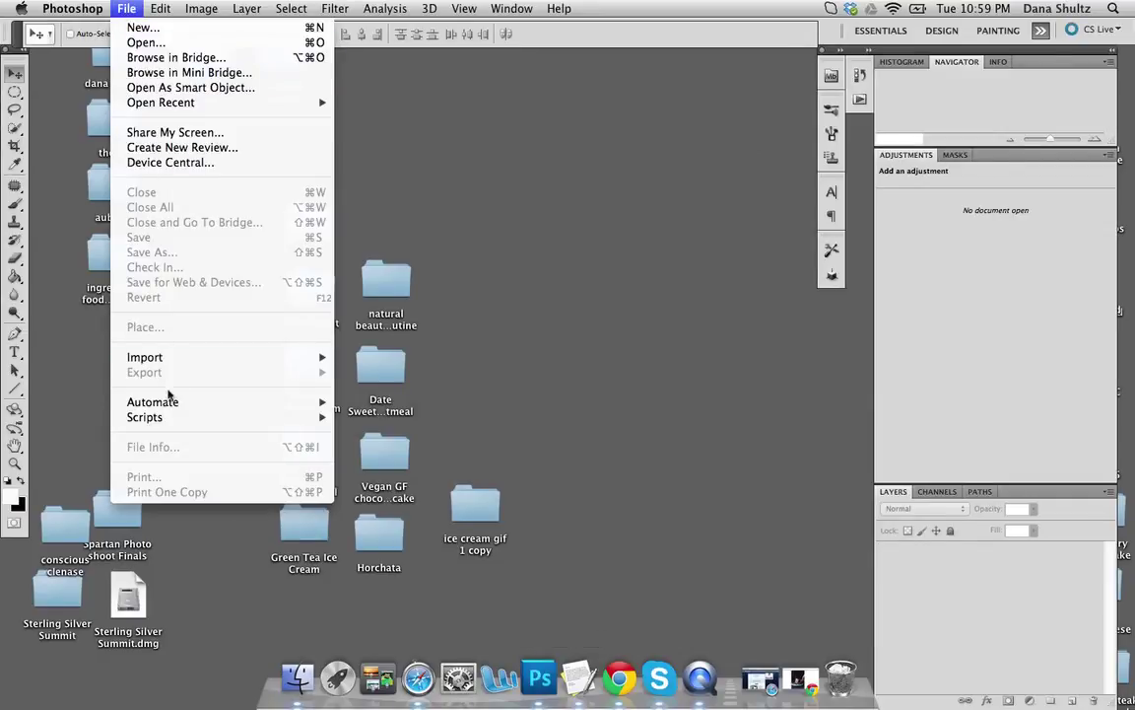
pyautogui.moveTo(168, 421)
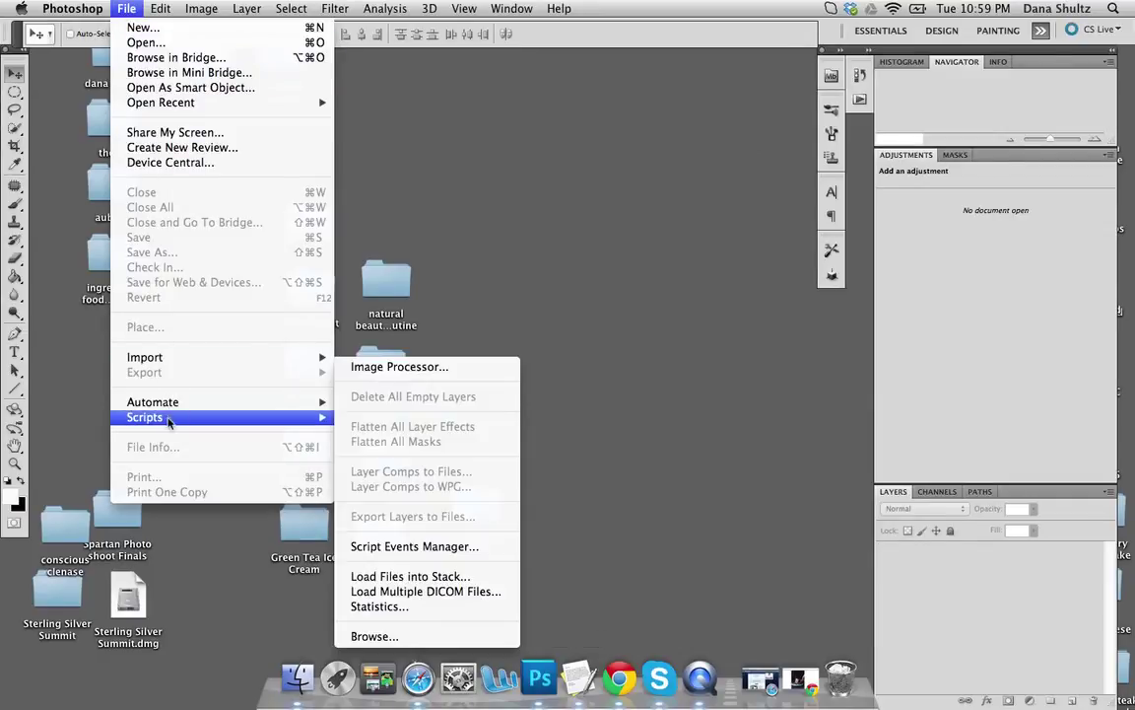
pyautogui.click(373, 577)
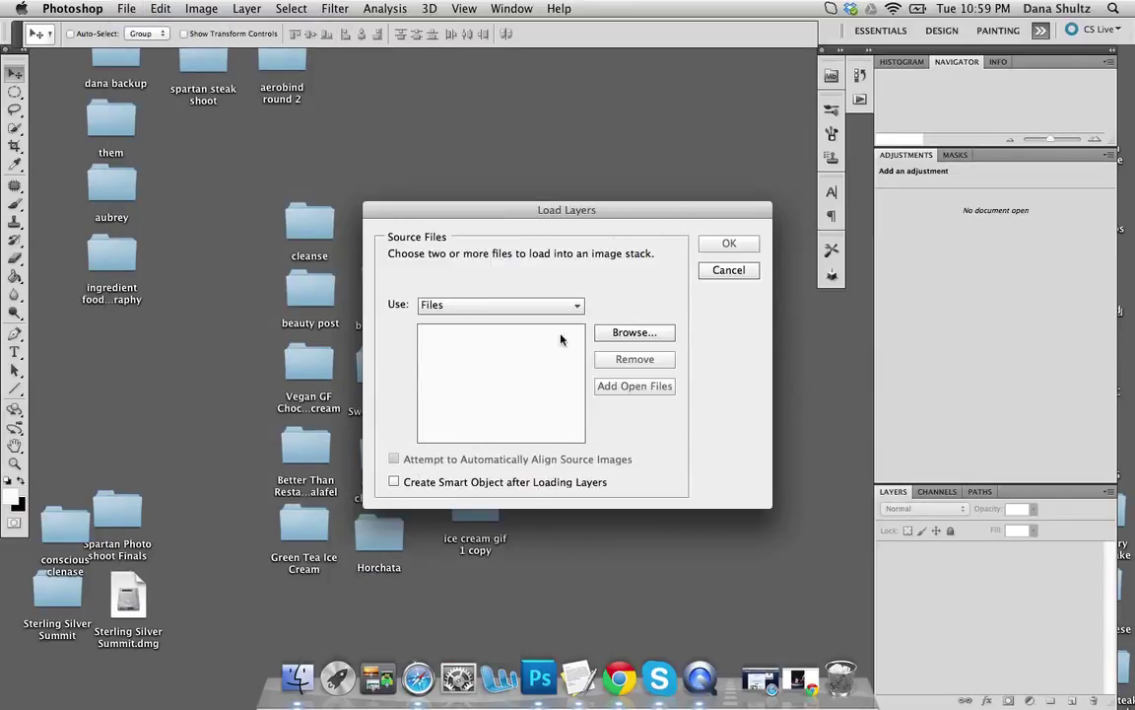
# Step: Add DSC_3582.jpg through DSC_3586.jpg from the desktop folder "ice cream gif 1 copy" as source files for the stack
pyautogui.click(665, 331)
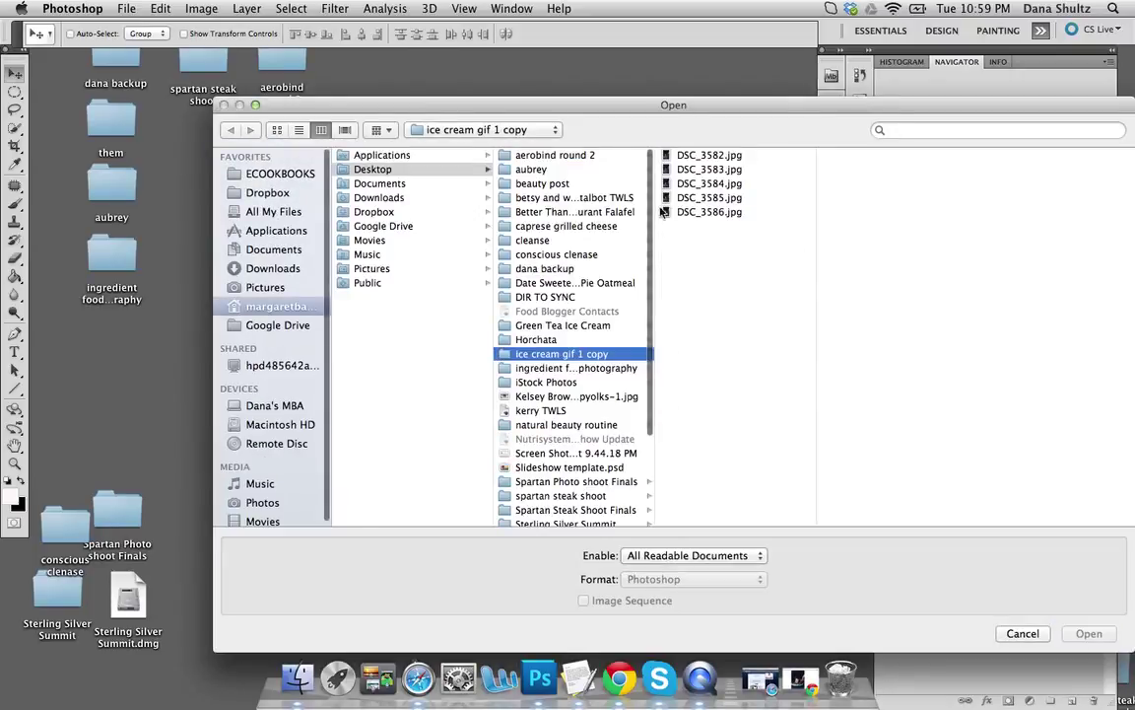
pyautogui.click(695, 155)
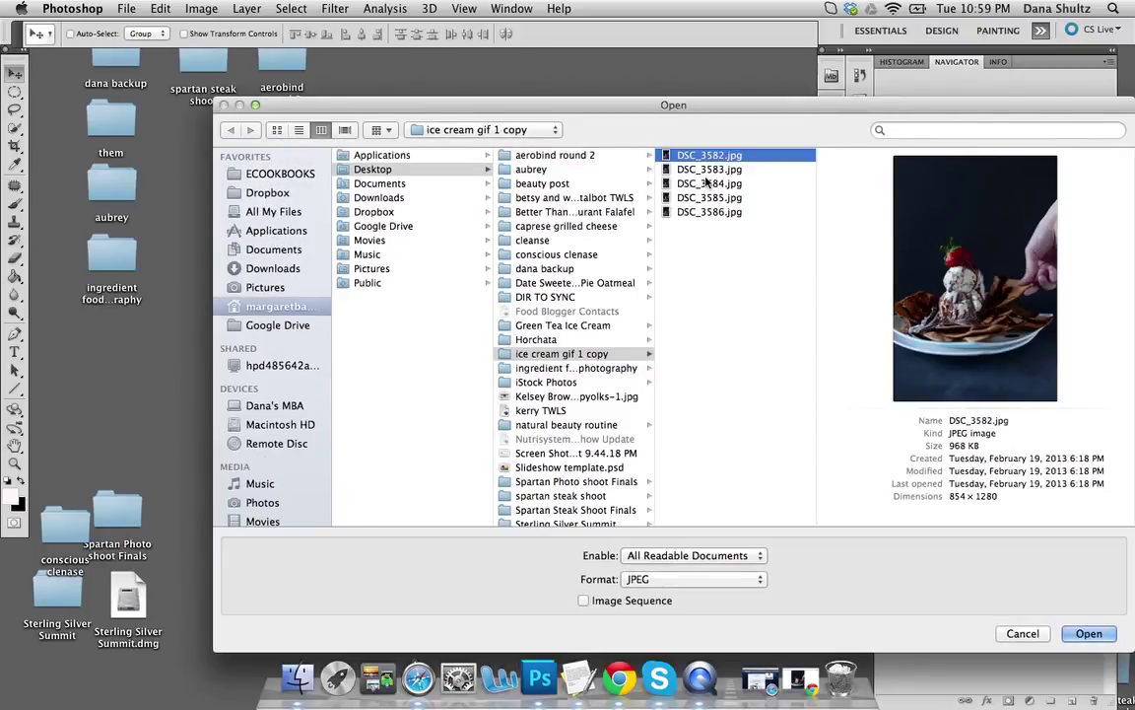
pyautogui.press('Down')
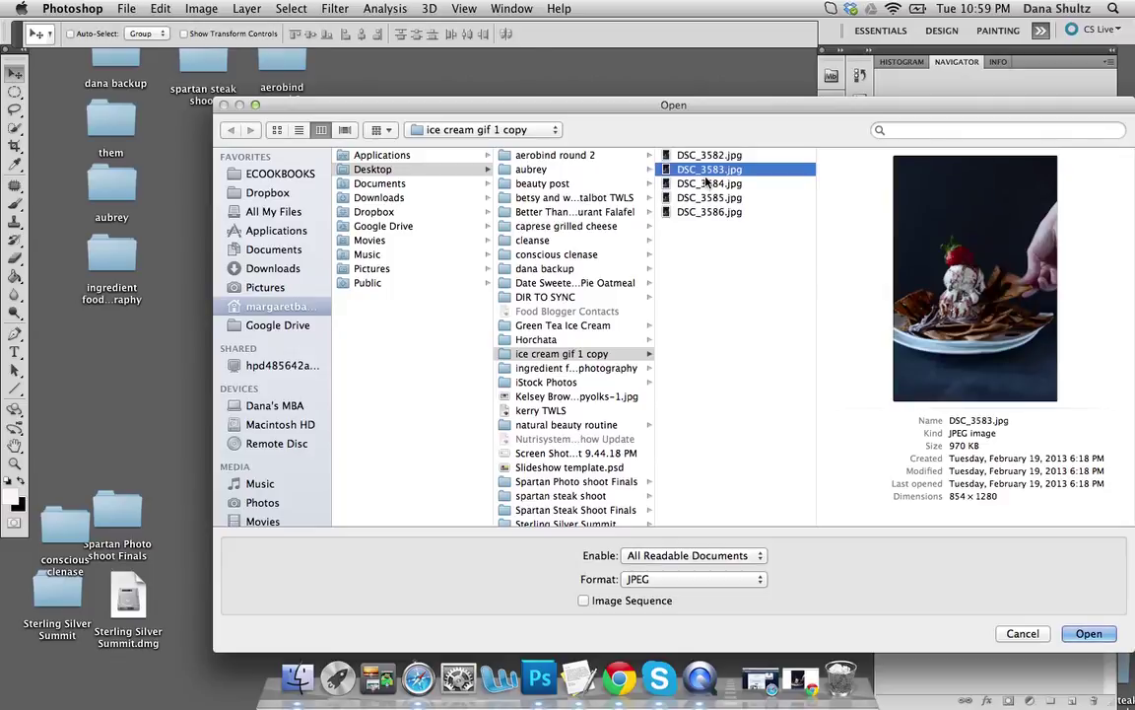
pyautogui.press('Down')
pyautogui.press('Up')
pyautogui.press('Up')
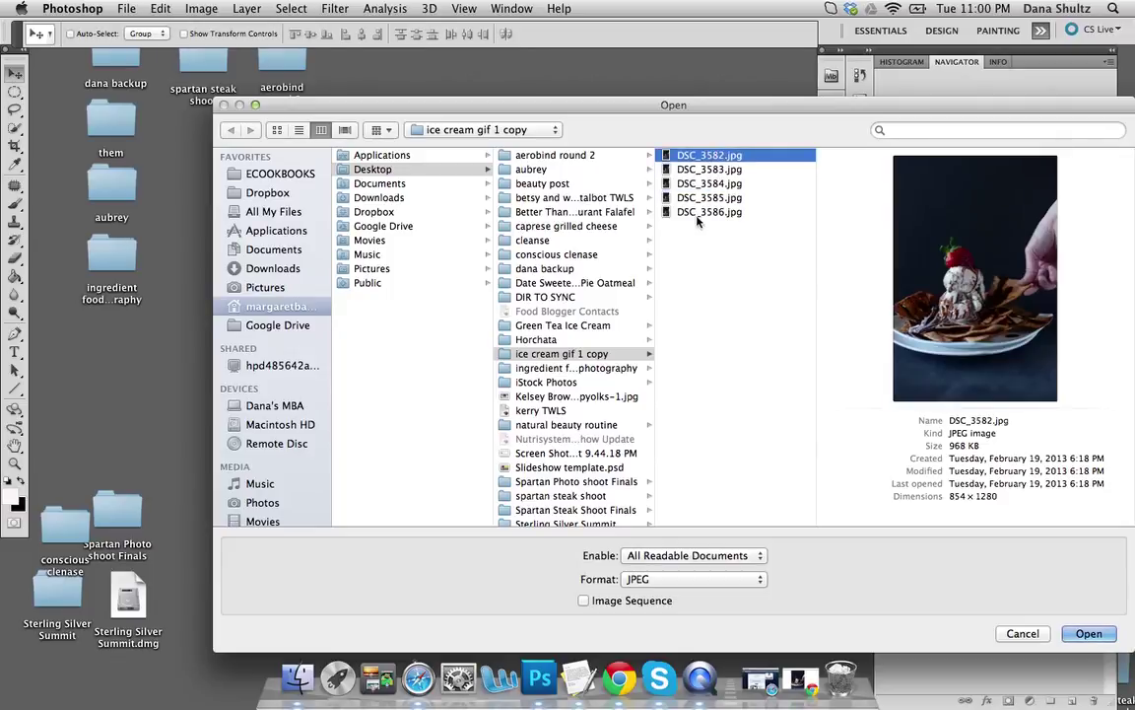
pyautogui.keyDown('shift'); pyautogui.click(699, 213); pyautogui.keyUp('shift')
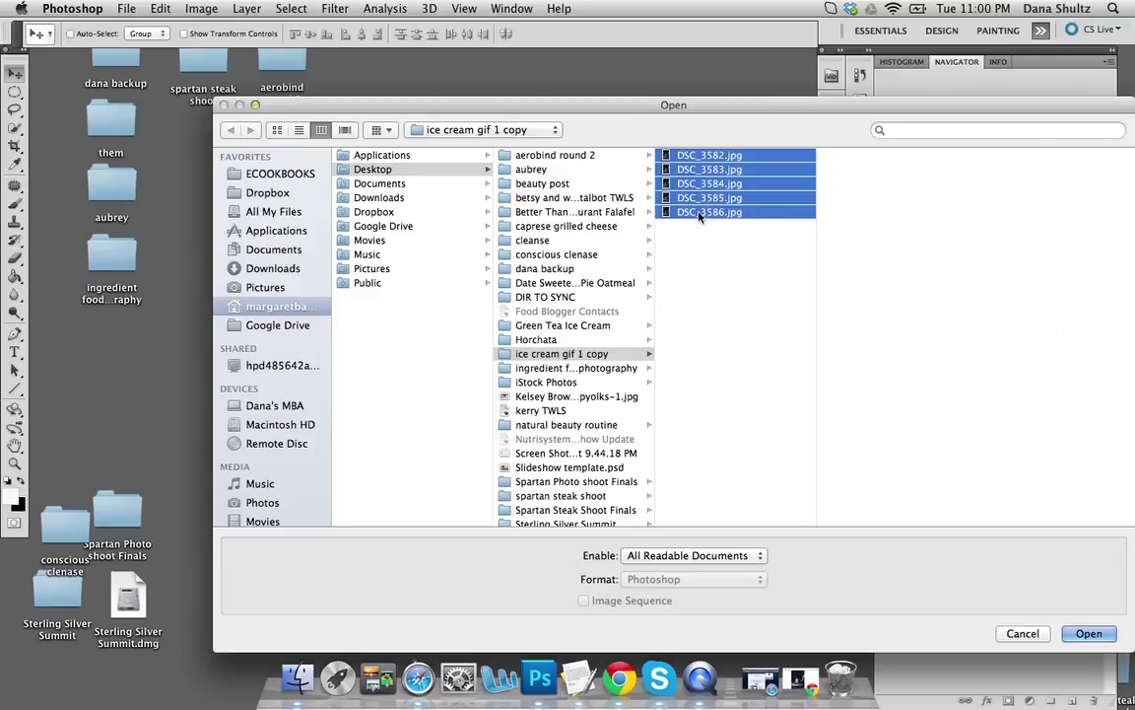
pyautogui.click(1090, 633)
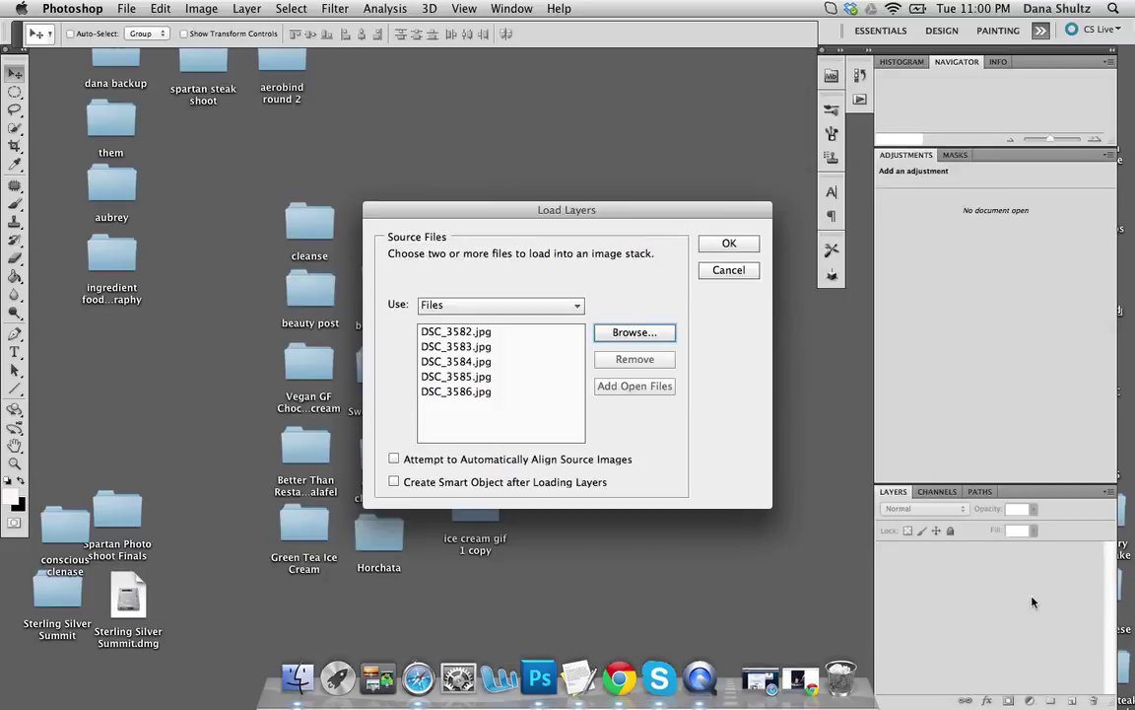
# Step: Load the five listed source files as layers of one new document, without automatic alignment or a smart object
pyautogui.click(456, 331)
pyautogui.keyDown('super'); pyautogui.click(479, 391); pyautogui.keyUp('super')
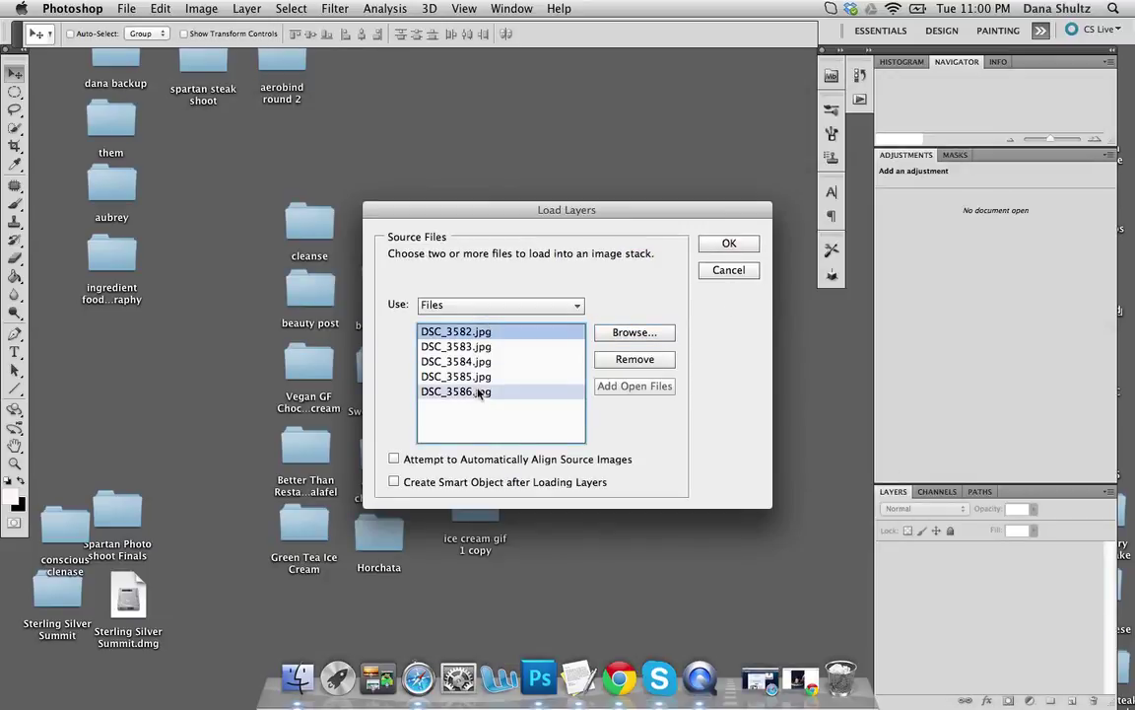
pyautogui.keyDown('shift'); pyautogui.click(480, 392); pyautogui.keyUp('shift')
pyautogui.click(729, 243)
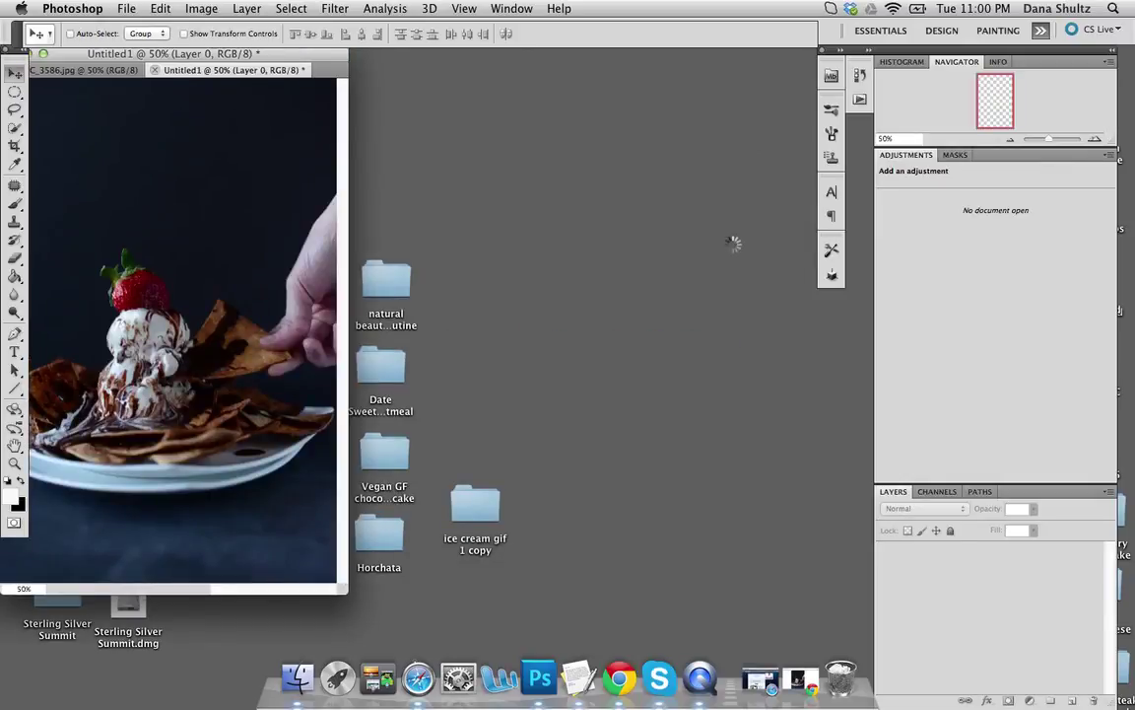
pyautogui.press('XF86MonBrightnessUp')
pyautogui.press('XF86AudioRaiseVolume')
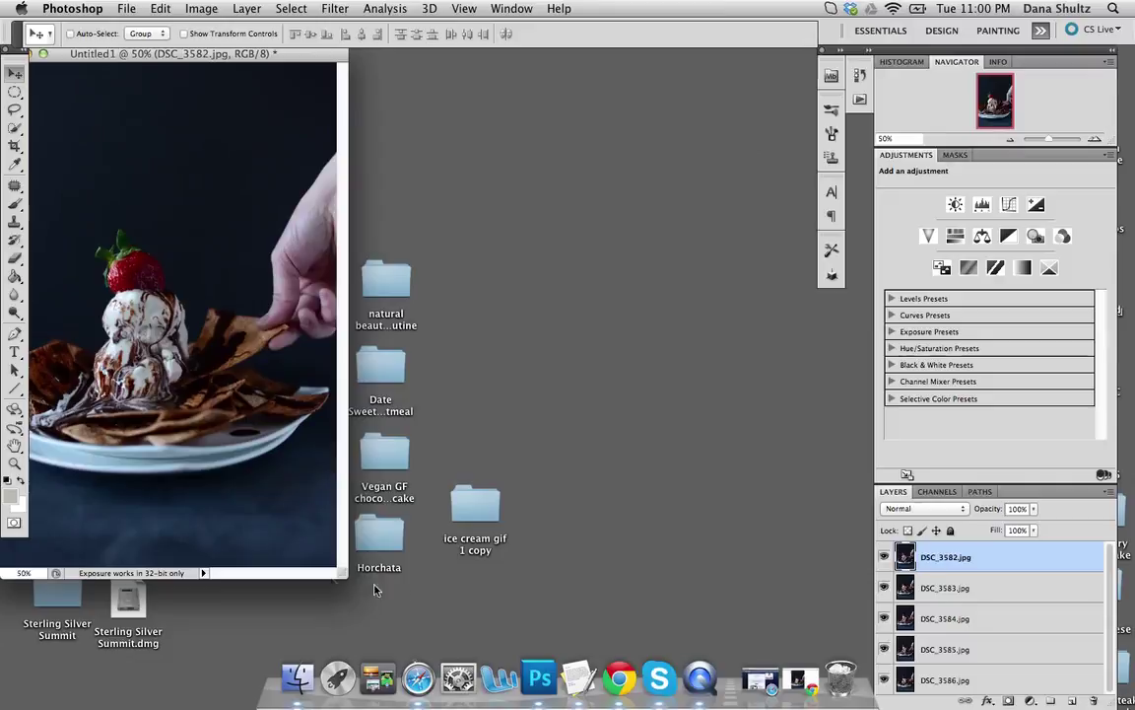
# Step: Enlarge the document window and resize the stacked image to a width of 680 pixels with constrained proportions
pyautogui.moveTo(344, 578); pyautogui.dragTo(605, 641)
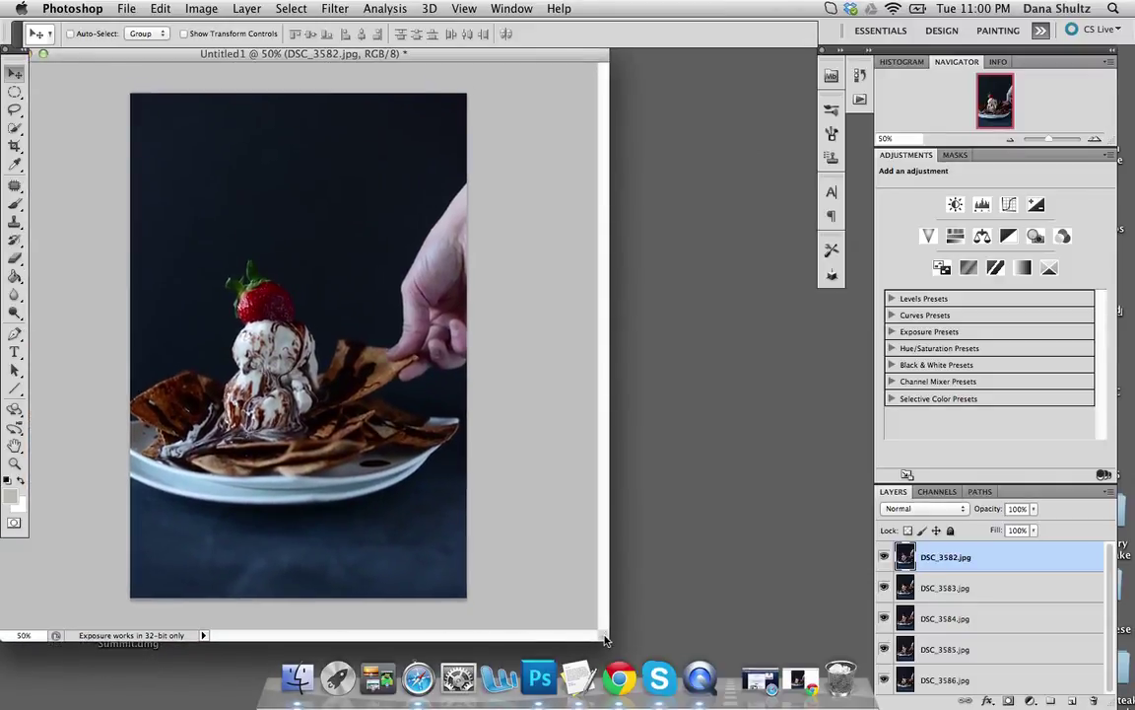
pyautogui.press('super+Tab')
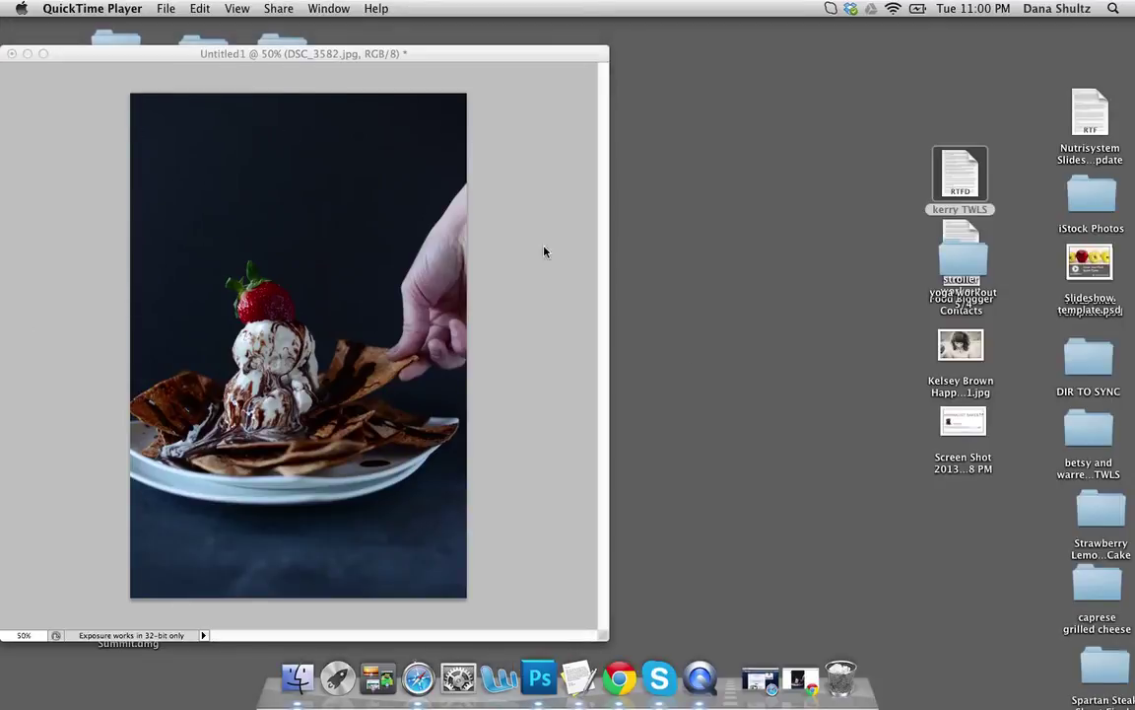
pyautogui.click(397, 71)
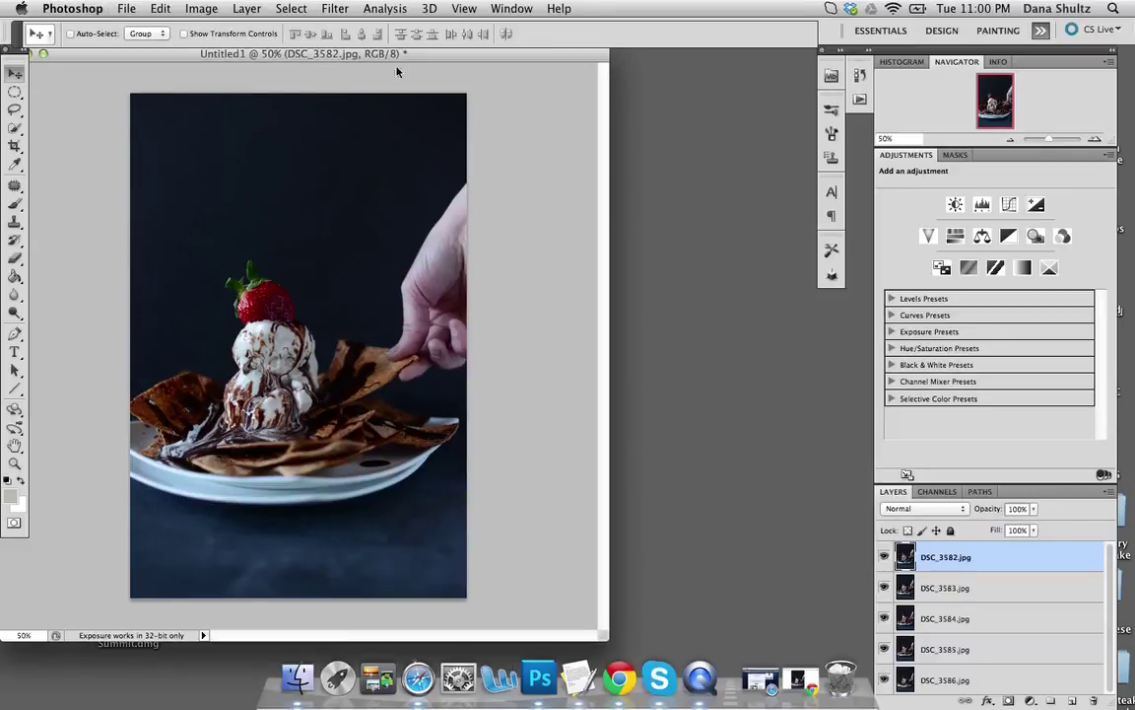
pyautogui.click(202, 9)
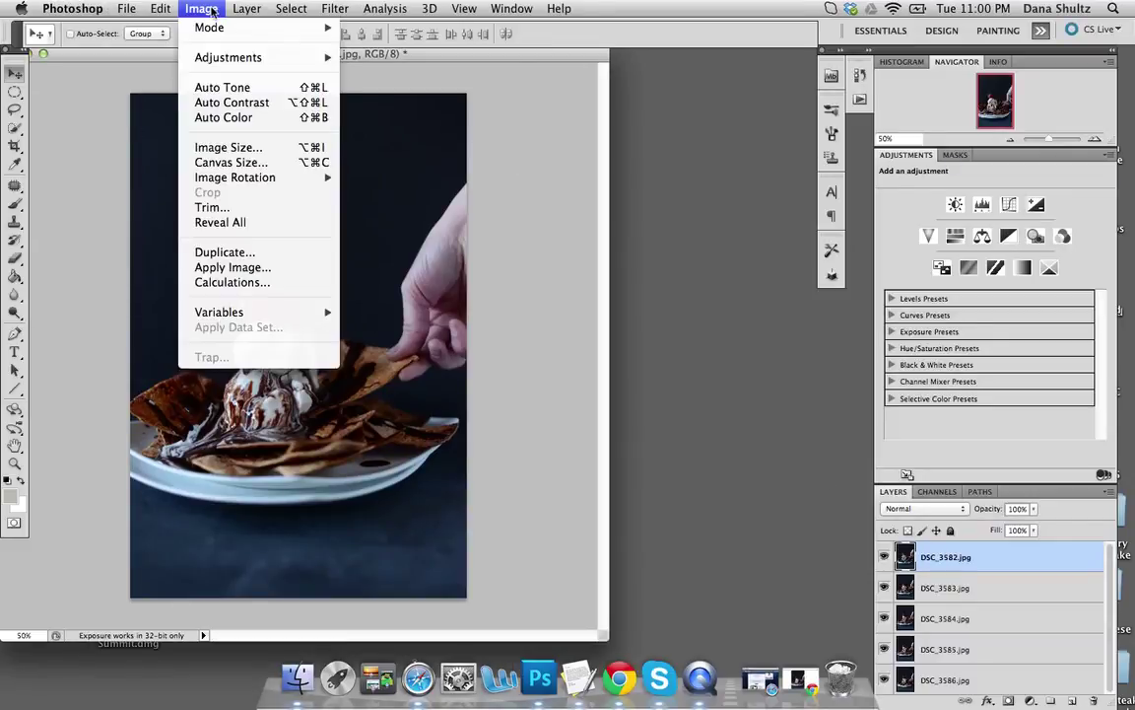
pyautogui.click(228, 147)
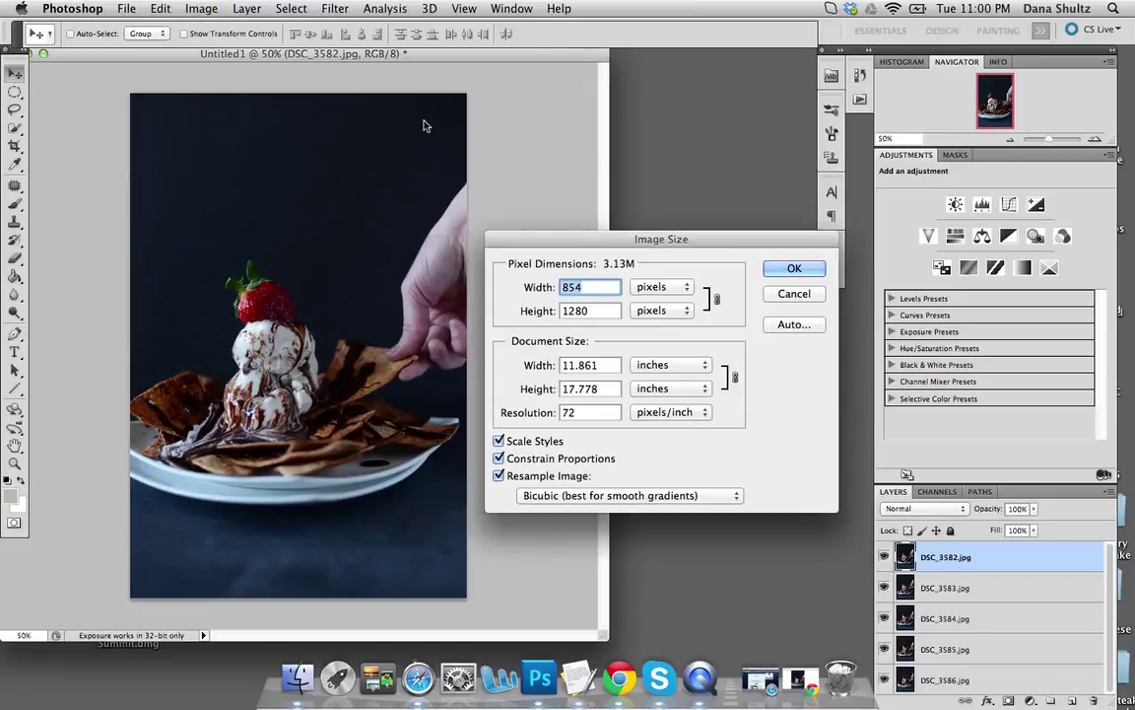
pyautogui.write('680')
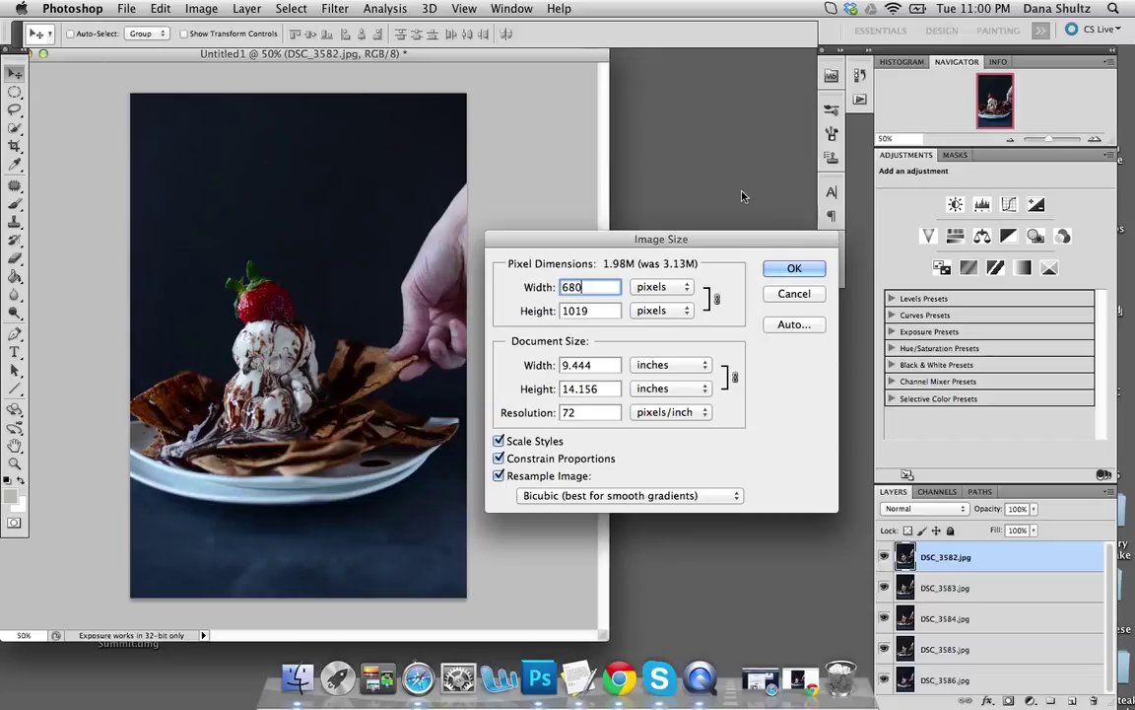
pyautogui.click(794, 269)
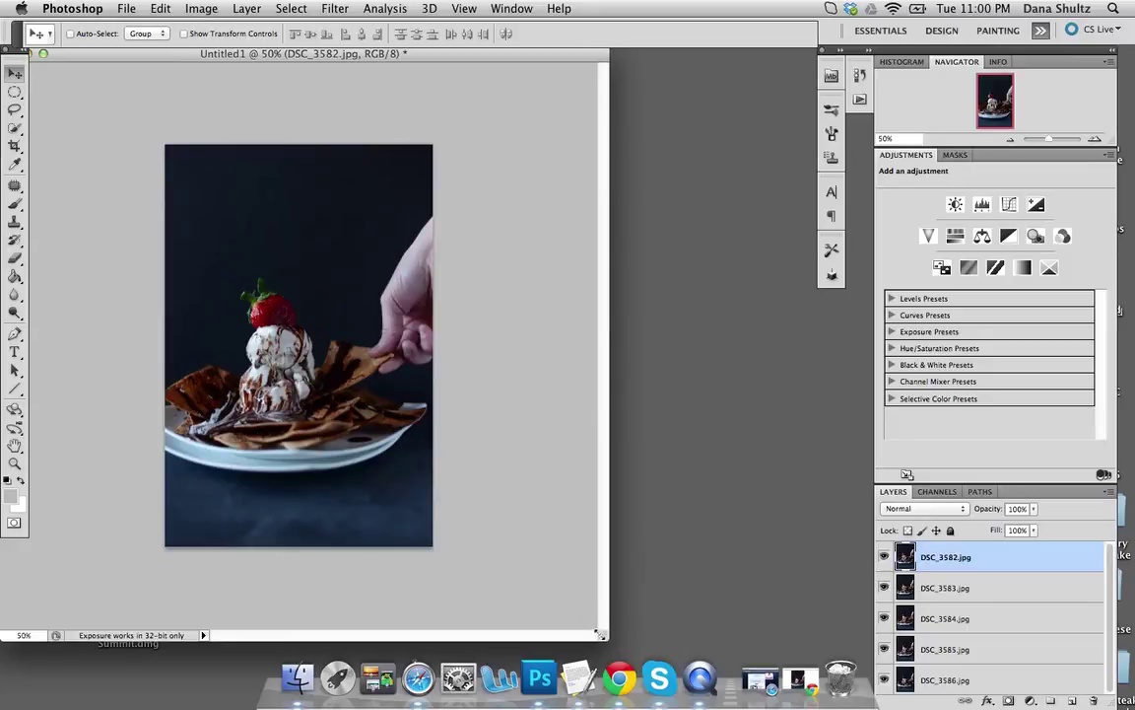
# Step: Enlarge the document window further and show the Animation frames for the layered image
pyautogui.moveTo(603, 637); pyautogui.dragTo(648, 659)
pyautogui.scroll(5, 431, 503)
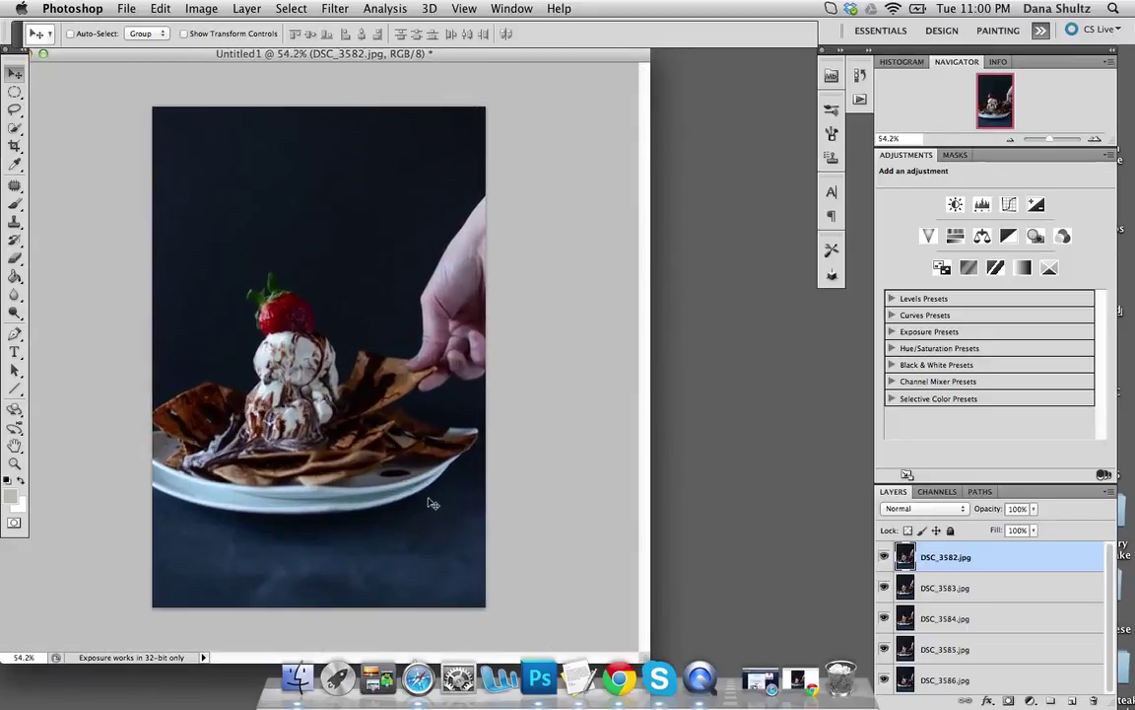
pyautogui.scroll(-2, 431, 504)
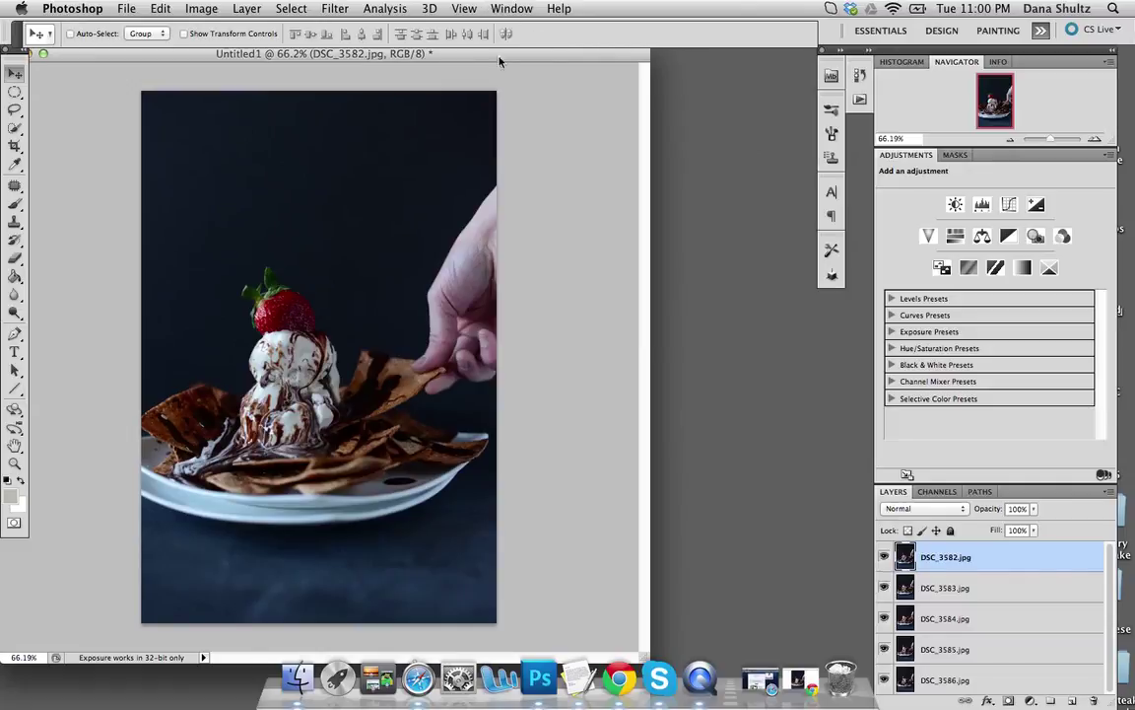
pyautogui.click(519, 10)
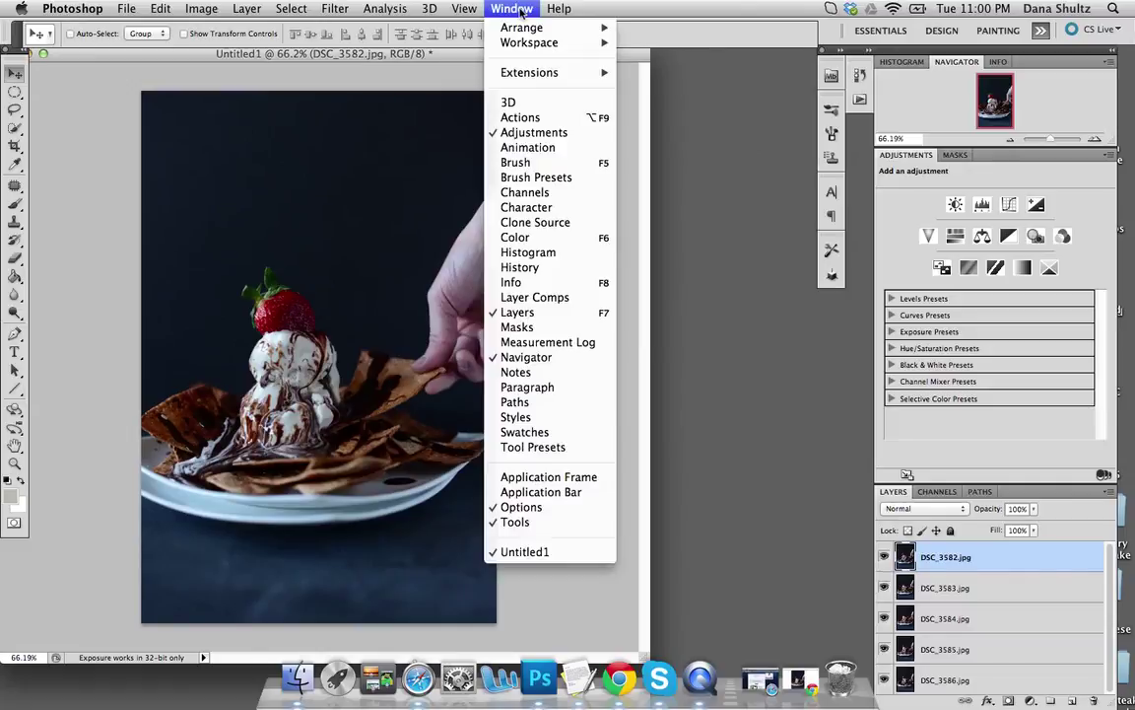
pyautogui.click(527, 149)
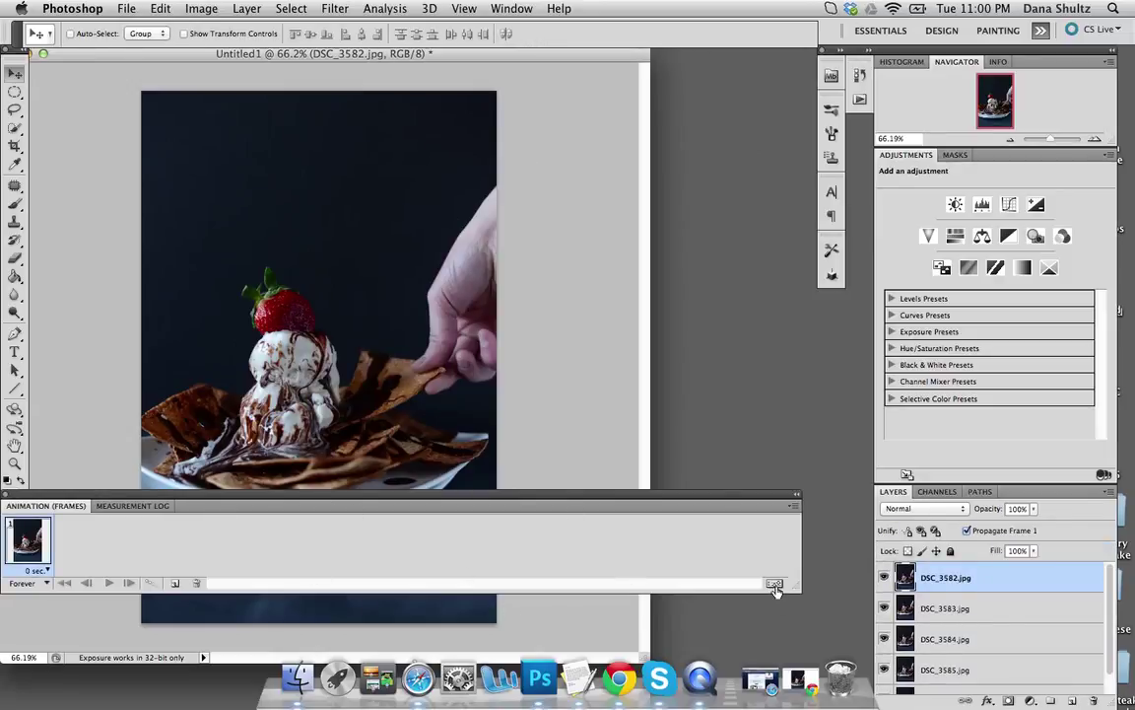
pyautogui.click(827, 451)
pyautogui.click(586, 522)
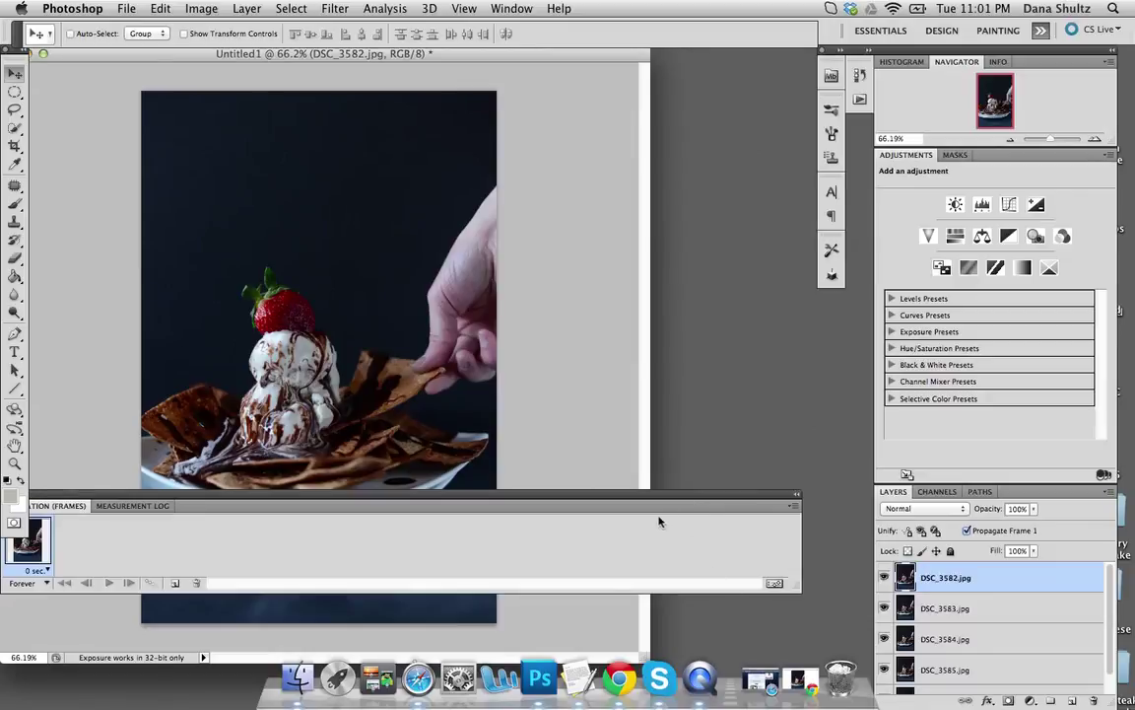
# Step: Toggle the animation to timeline mode and back to frame mode, and make frames from the layers
pyautogui.click(774, 583)
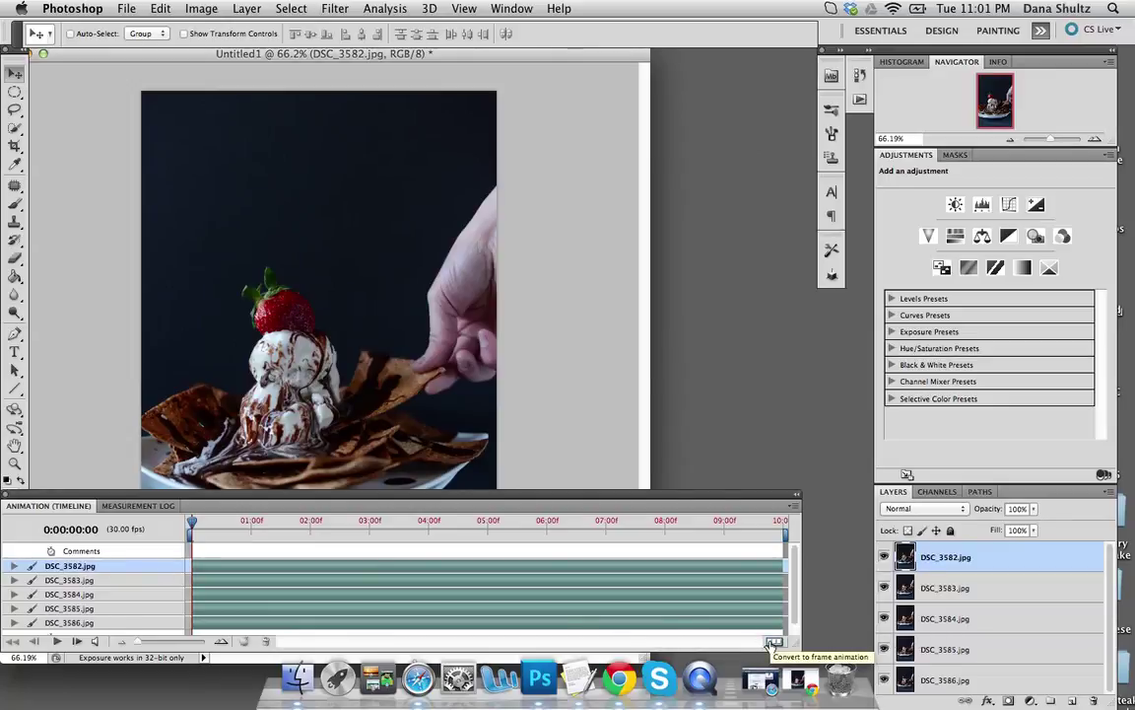
pyautogui.click(775, 643)
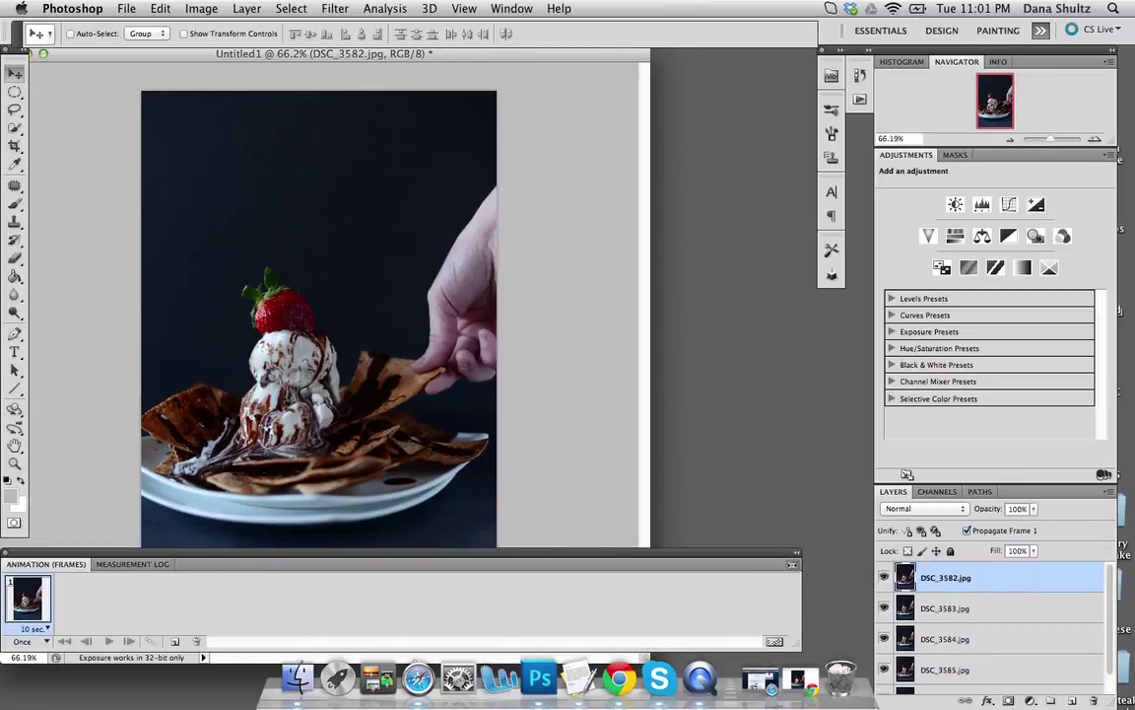
pyautogui.click(794, 566)
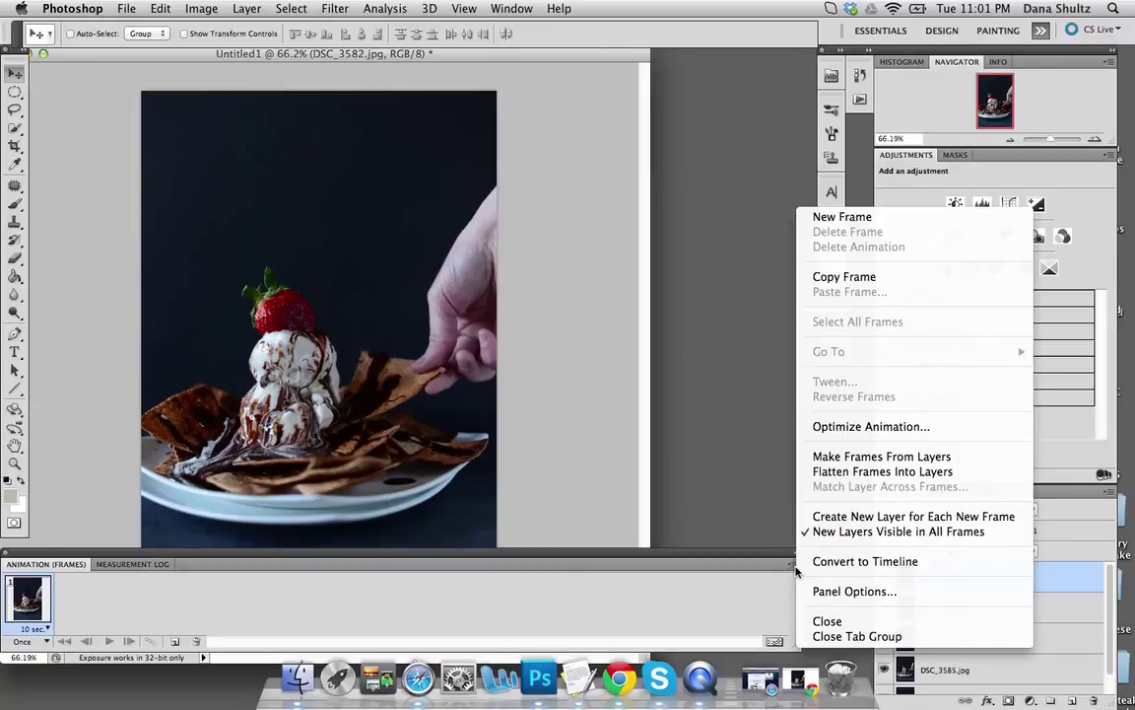
pyautogui.press('ctrl+super+Escape')
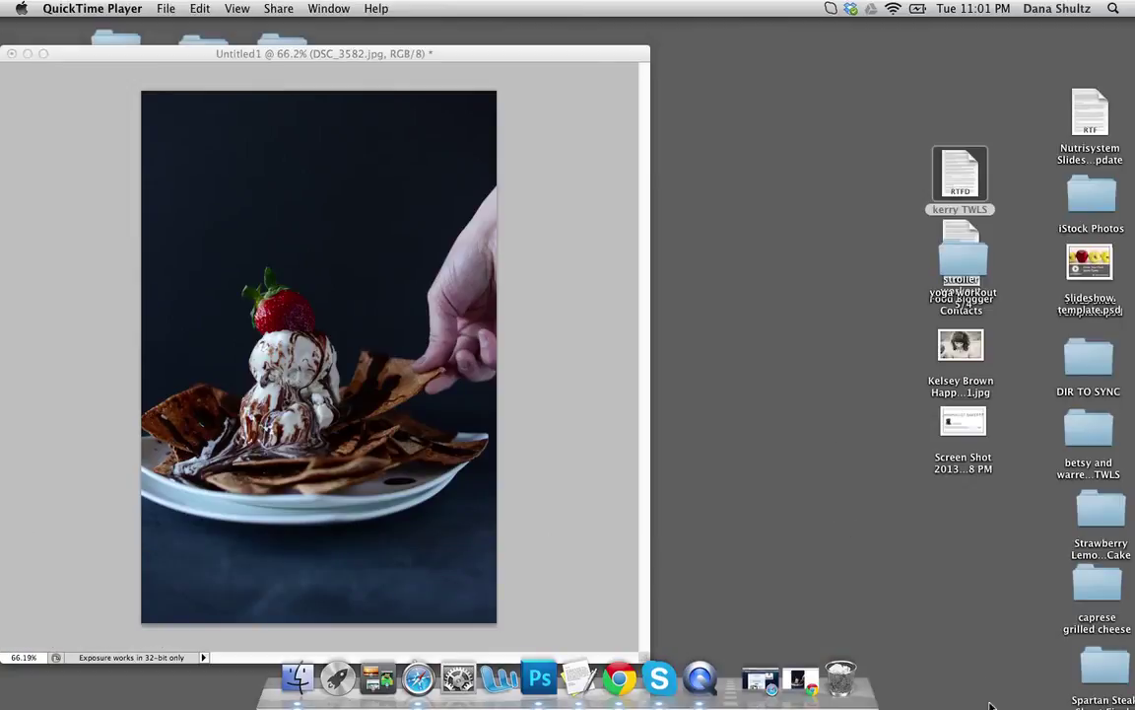
pyautogui.click(567, 619)
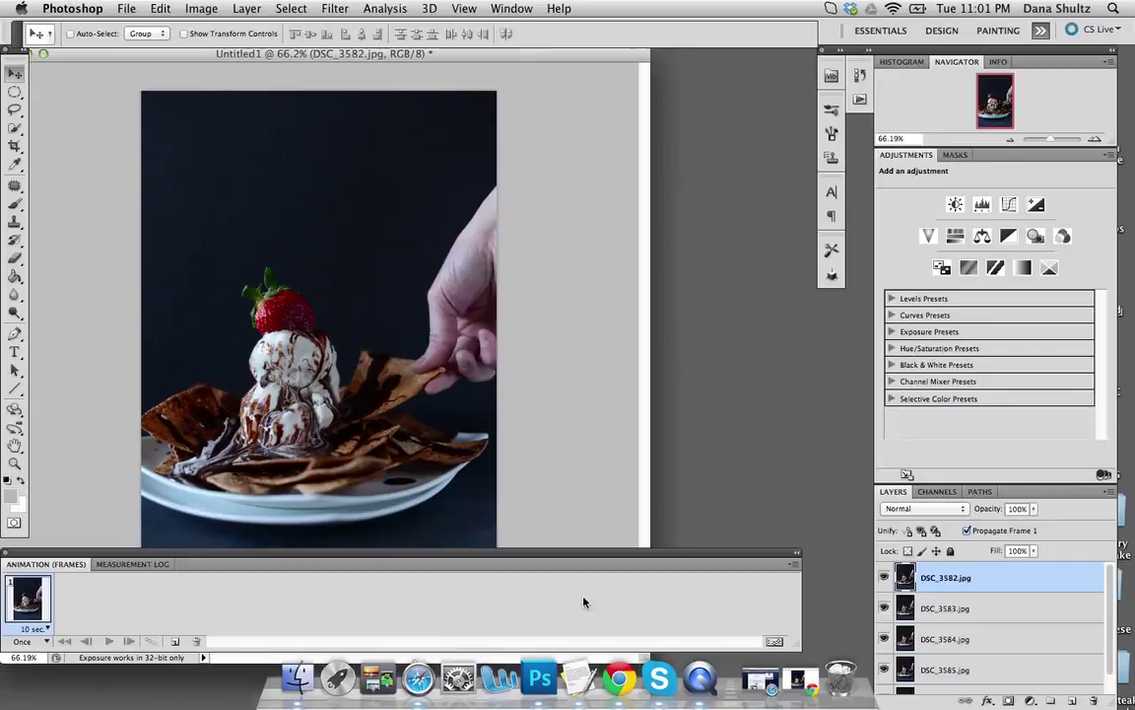
pyautogui.click(792, 567)
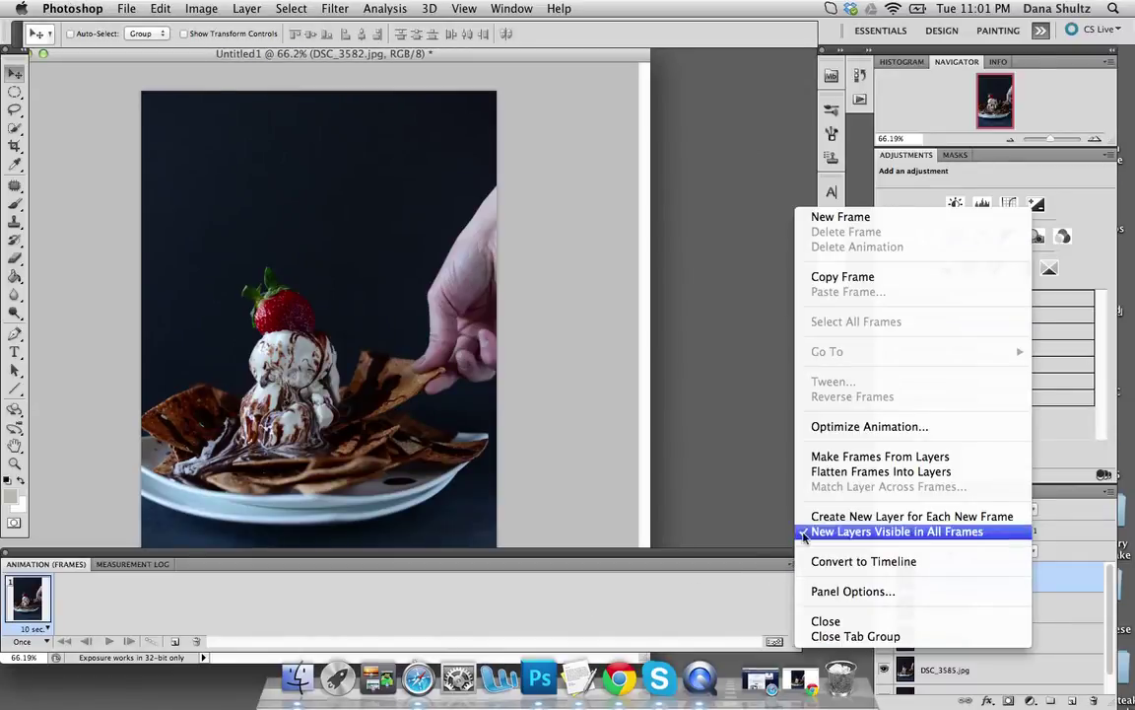
pyautogui.click(818, 459)
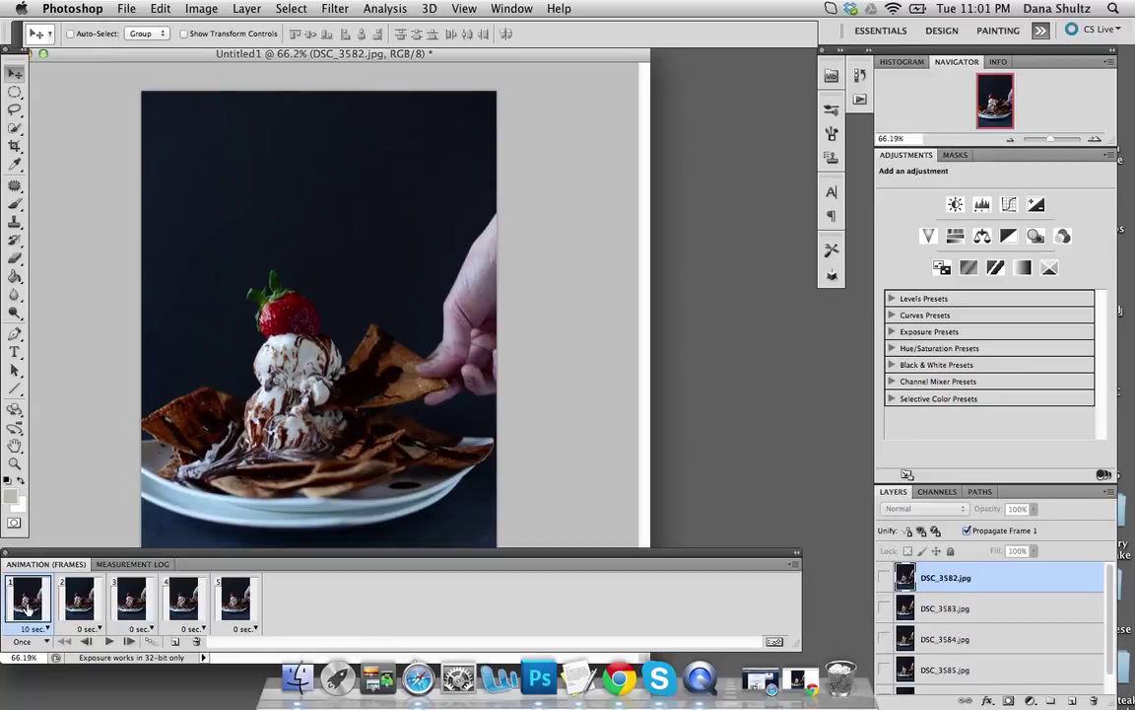
# Step: Check frames 2 to 5 one after another and reverse the order of the animation frames
pyautogui.click(80, 597)
pyautogui.click(128, 602)
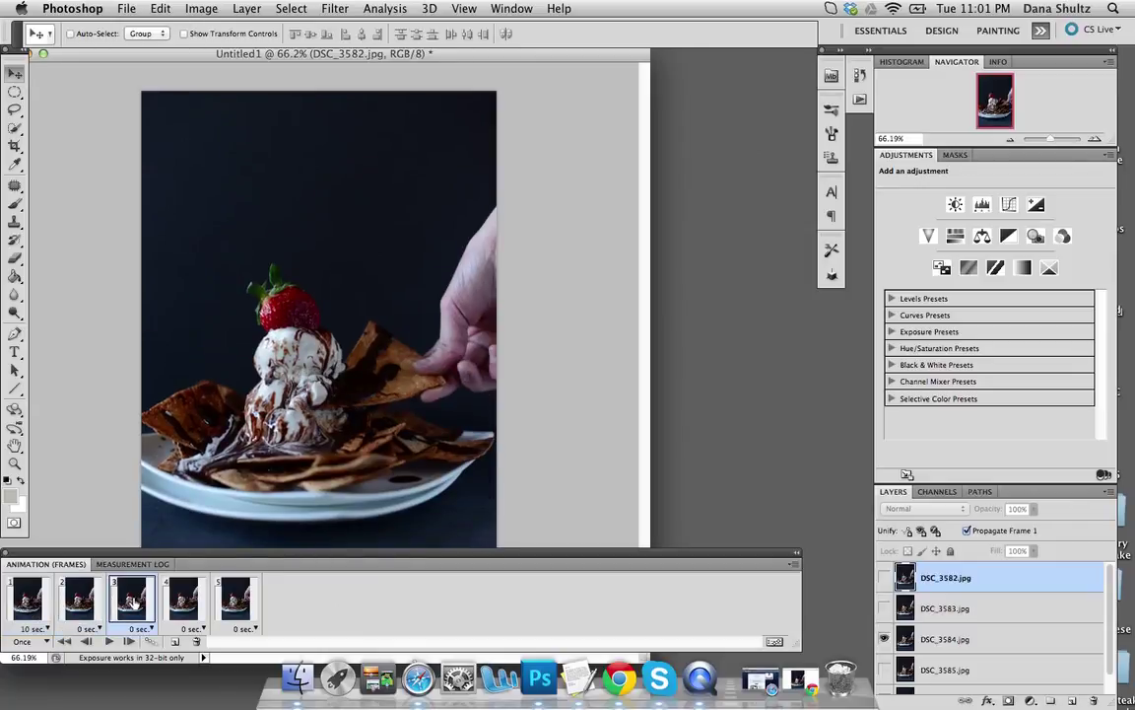
pyautogui.click(192, 603)
pyautogui.click(244, 603)
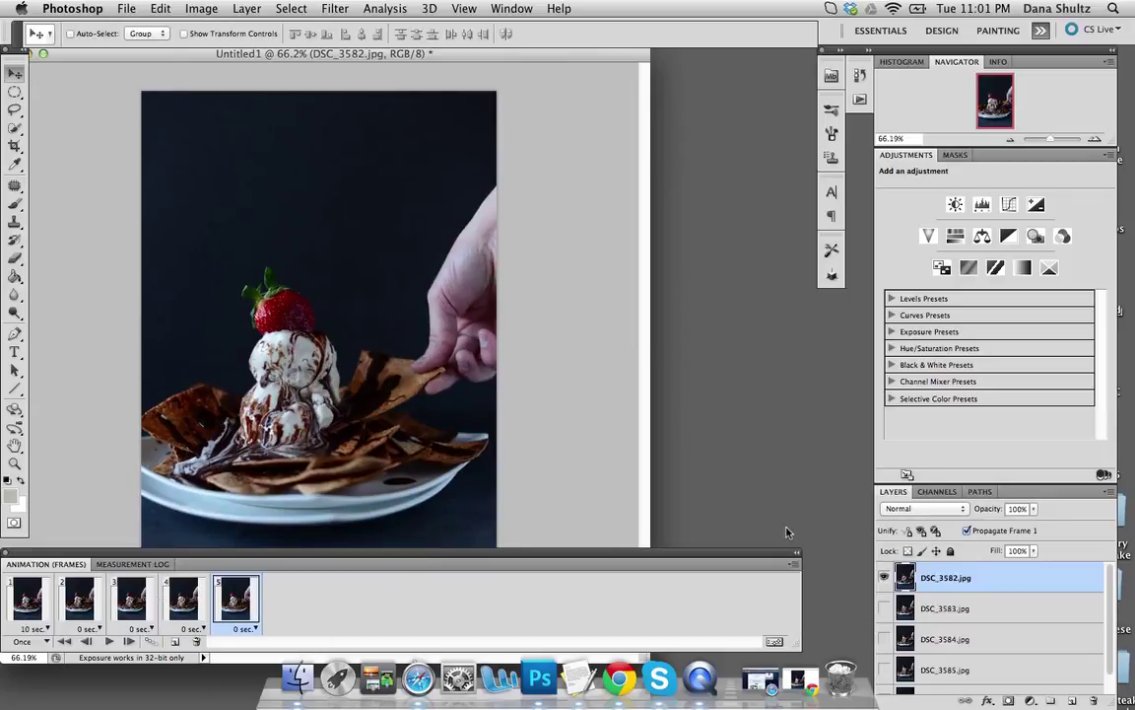
pyautogui.click(202, 599)
pyautogui.click(233, 599)
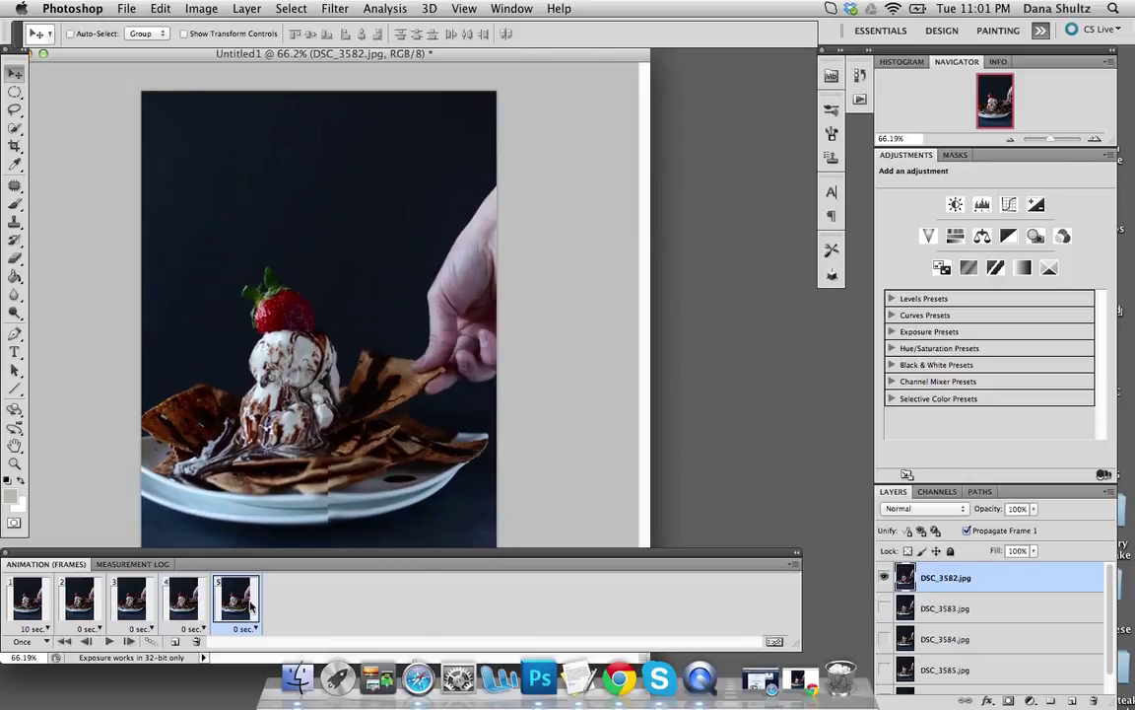
pyautogui.click(796, 567)
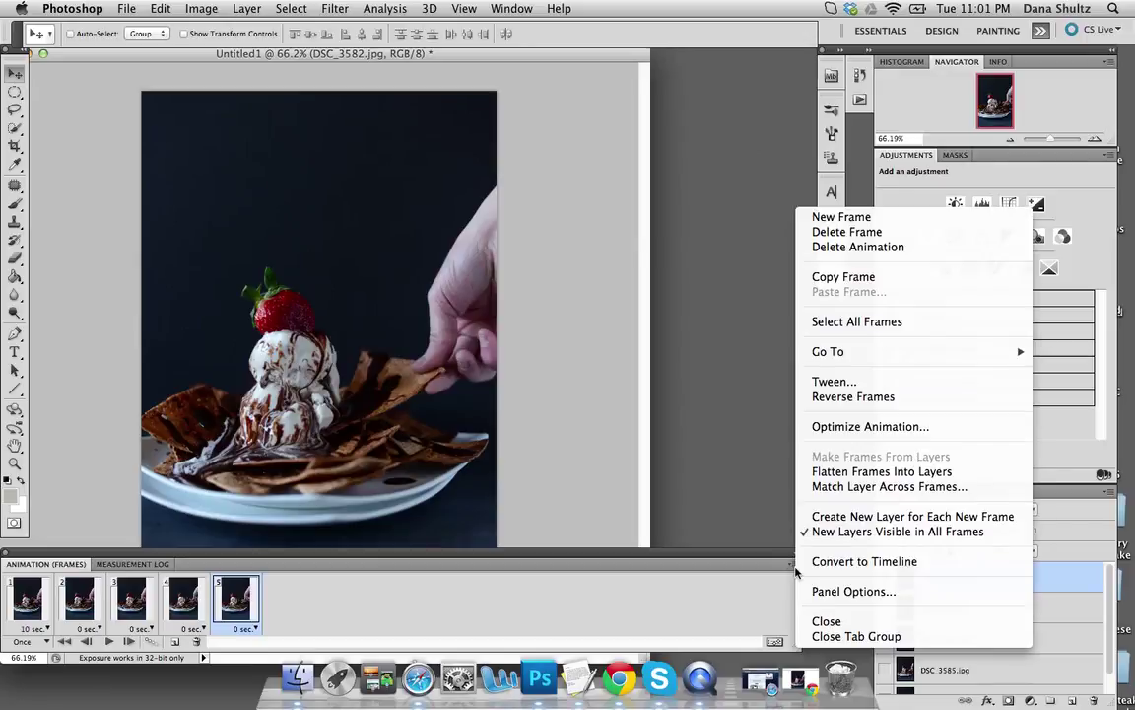
pyautogui.click(850, 398)
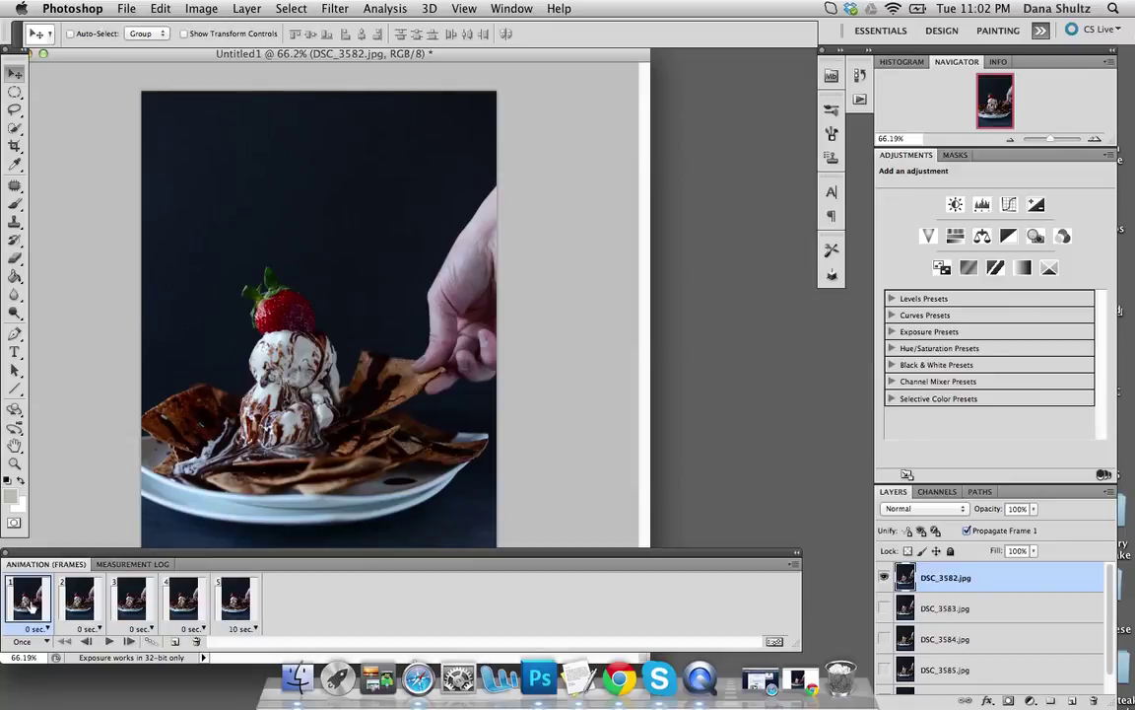
# Step: Check frames 2, 4 and 5 of the reversed animation
pyautogui.click(79, 604)
pyautogui.click(182, 598)
pyautogui.click(229, 598)
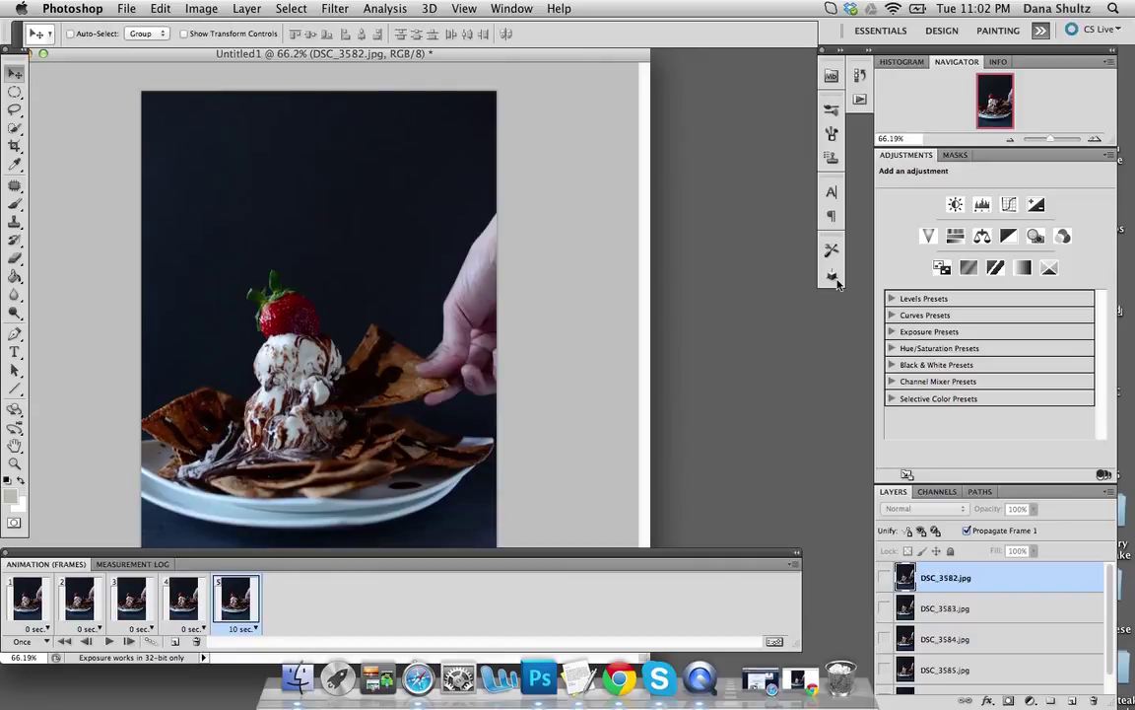
# Step: Select frame 1 and add a Levels adjustment layer above DSC_3582.jpg with the white input level at 235
pyautogui.click(29, 592)
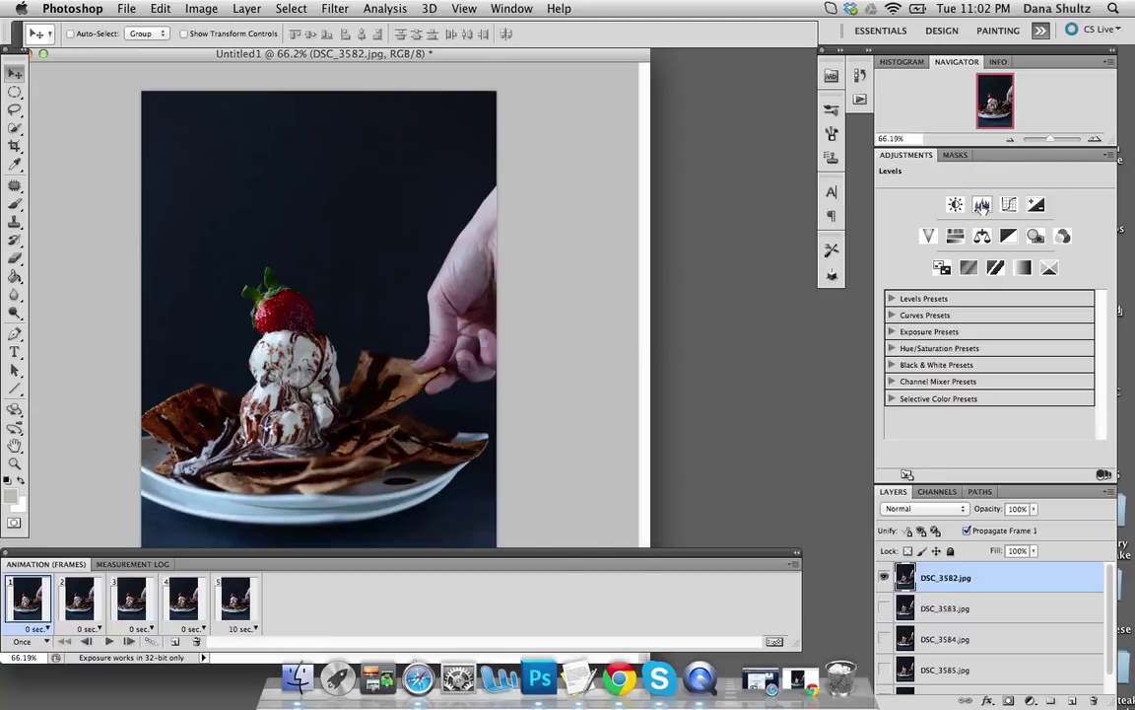
pyautogui.press('F2')
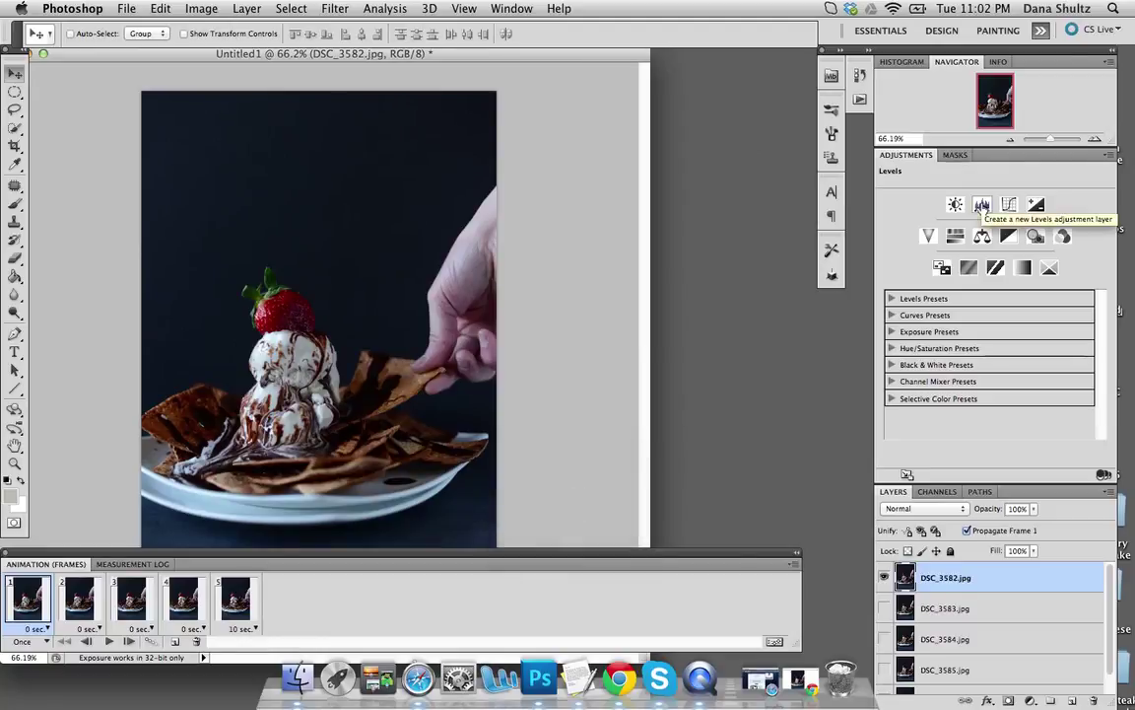
pyautogui.click(982, 205)
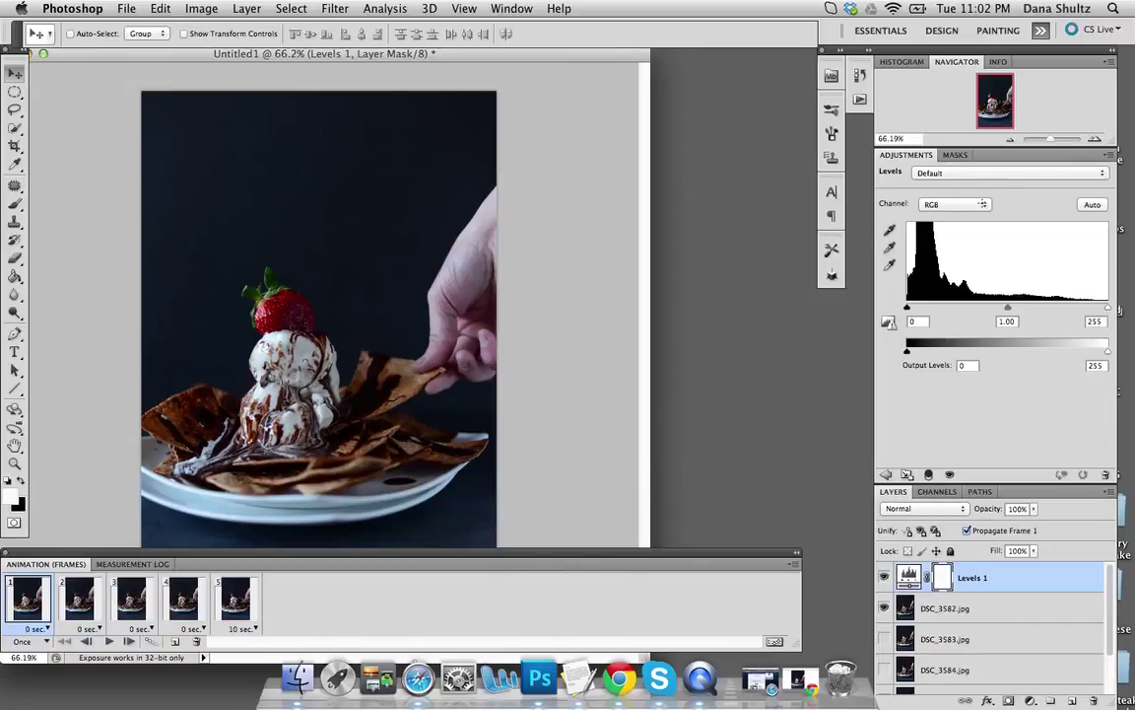
pyautogui.moveTo(1108, 309); pyautogui.dragTo(1092, 312)
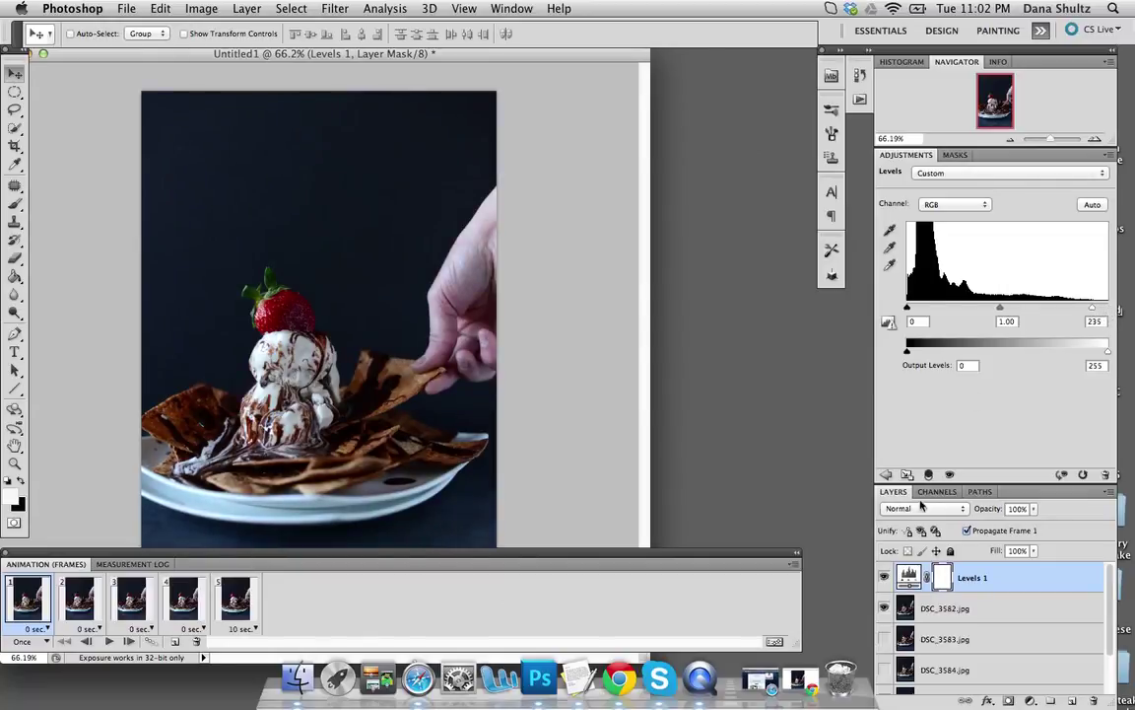
pyautogui.click(886, 475)
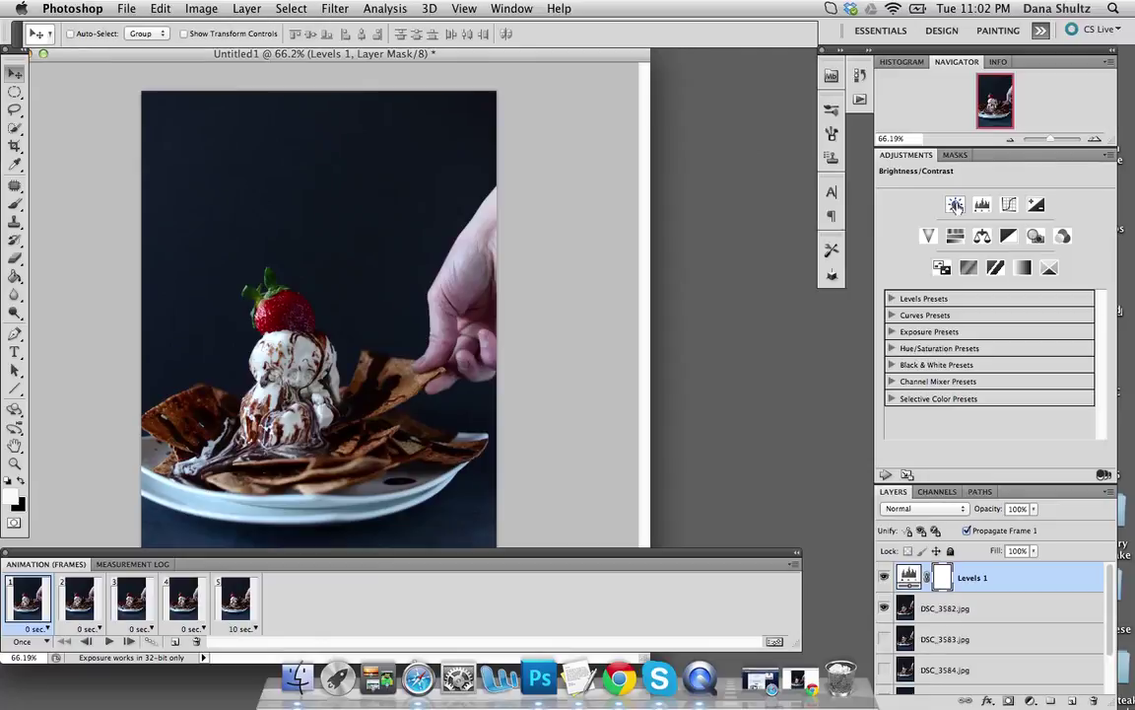
# Step: Add a Brightness/Contrast adjustment layer with brightness 11 and a Hue/Saturation adjustment layer with saturation +11
pyautogui.click(955, 204)
pyautogui.moveTo(995, 218); pyautogui.dragTo(1004, 217)
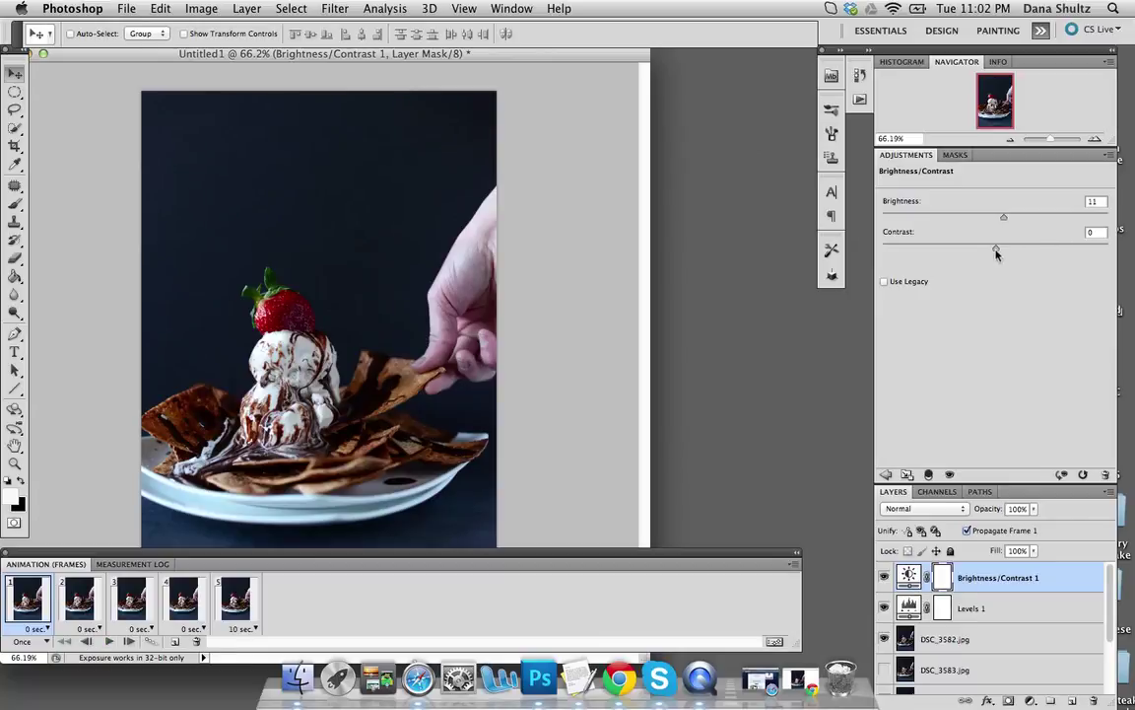
pyautogui.click(886, 474)
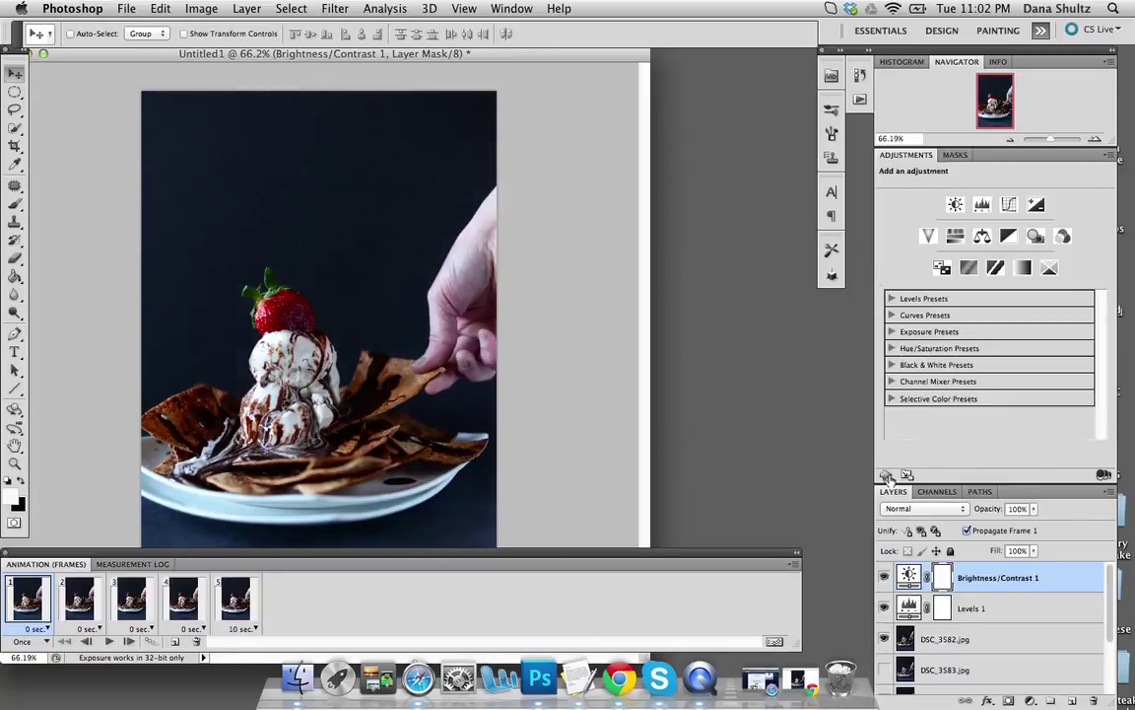
pyautogui.click(955, 236)
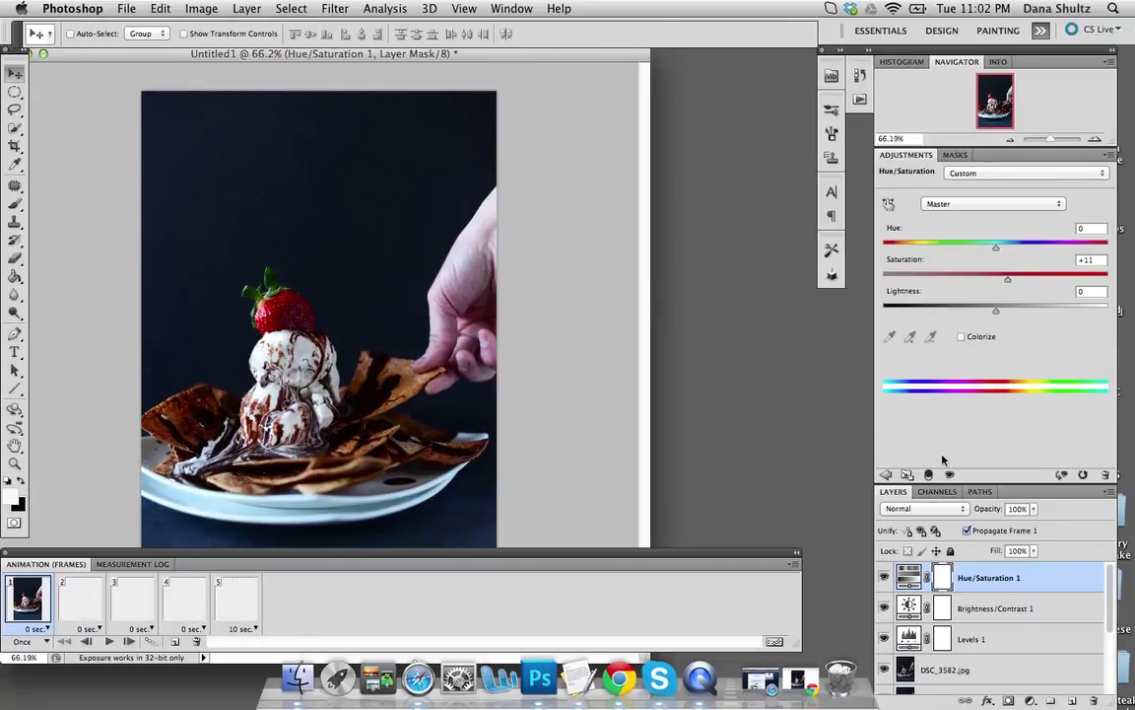
pyautogui.click(886, 474)
# Step: Add a second Levels adjustment layer, try a black input level of 15, and return it to 0
pyautogui.click(982, 205)
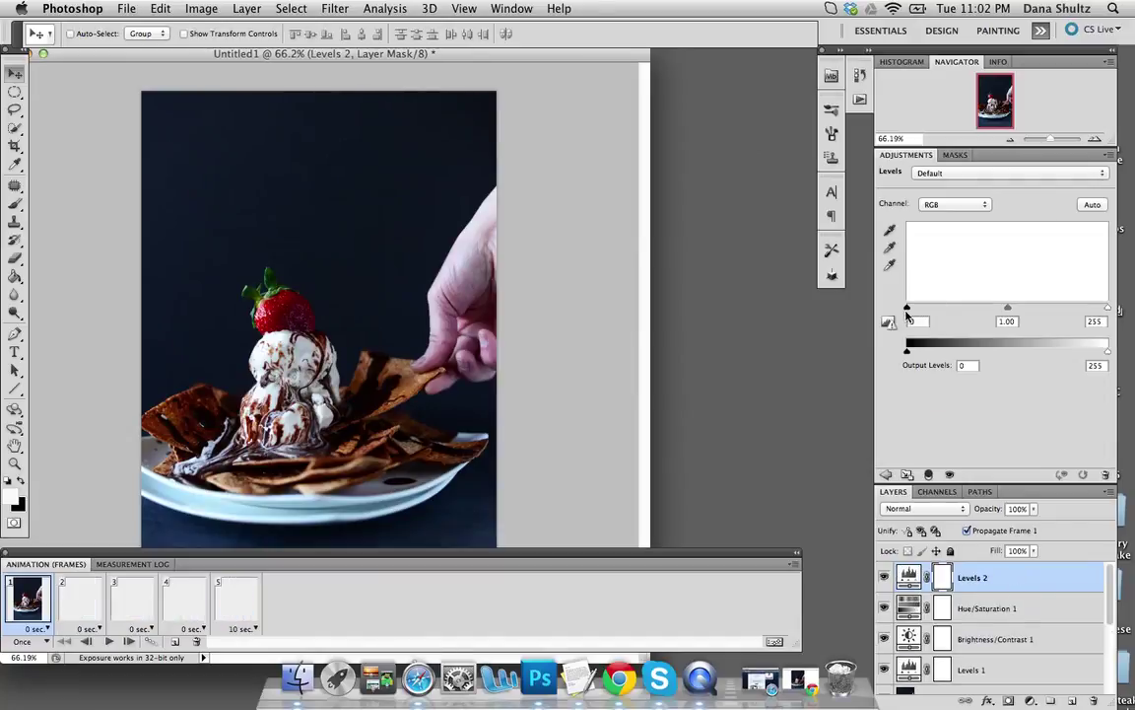
pyautogui.moveTo(908, 308); pyautogui.dragTo(919, 312)
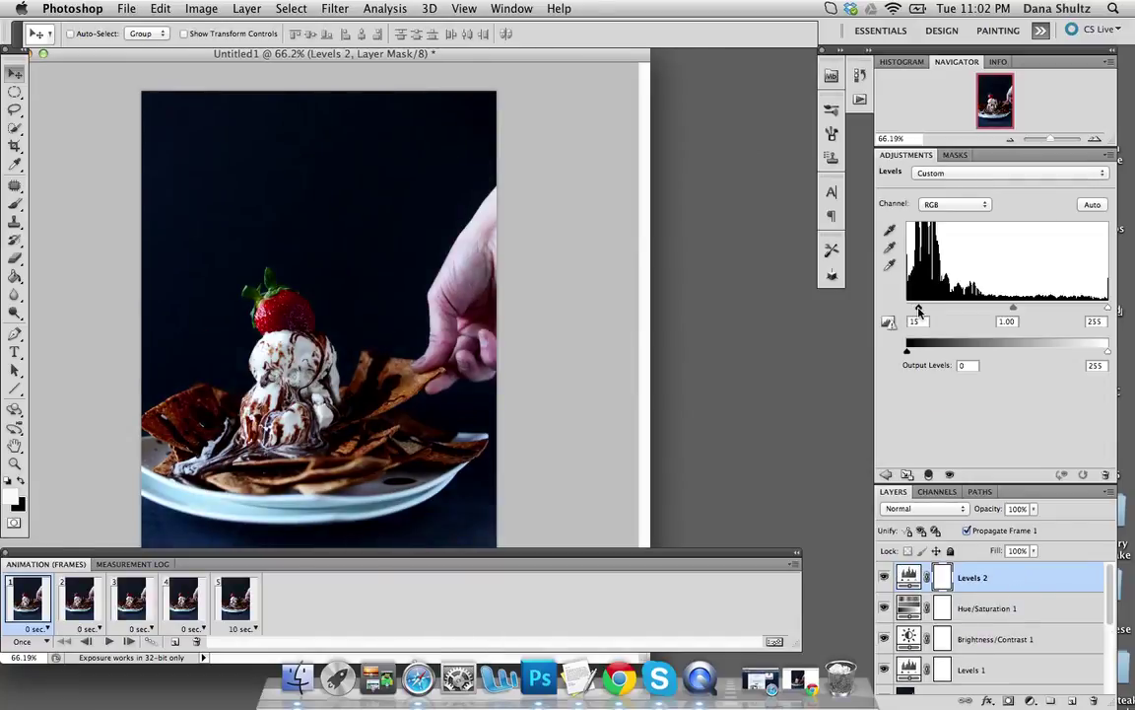
pyautogui.moveTo(919, 311); pyautogui.dragTo(905, 310)
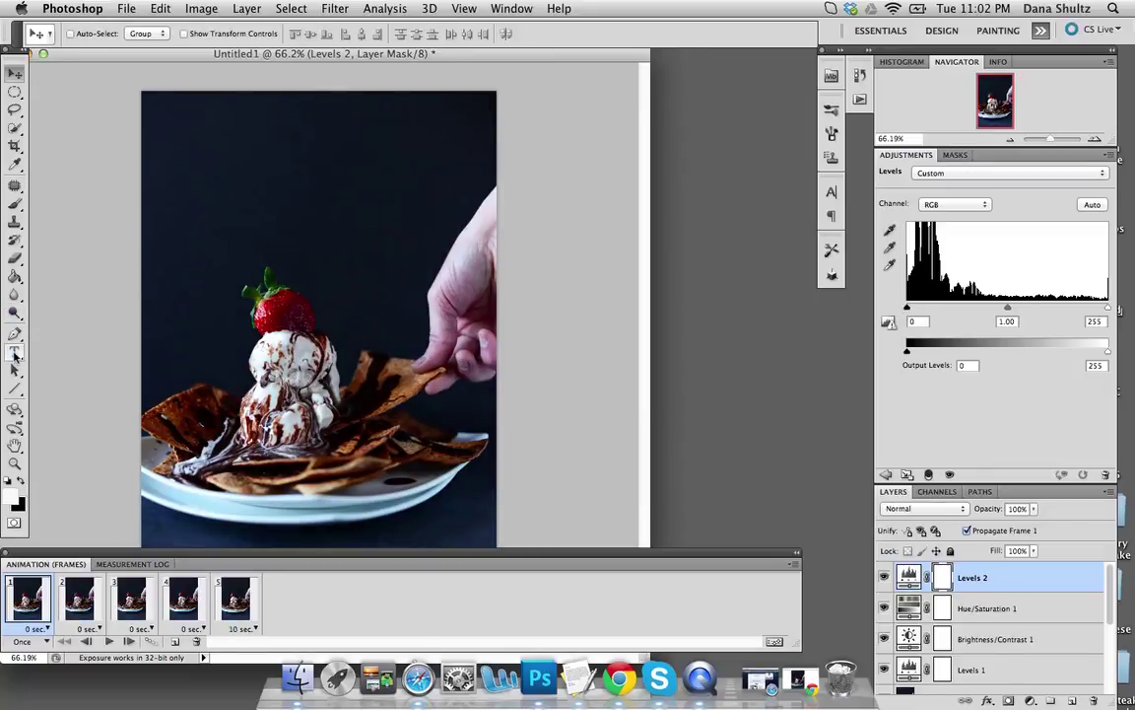
# Step: Create a text box above the strawberry with the text "vegan dessert nachos" in Freebooter Script at size 52
pyautogui.click(14, 355)
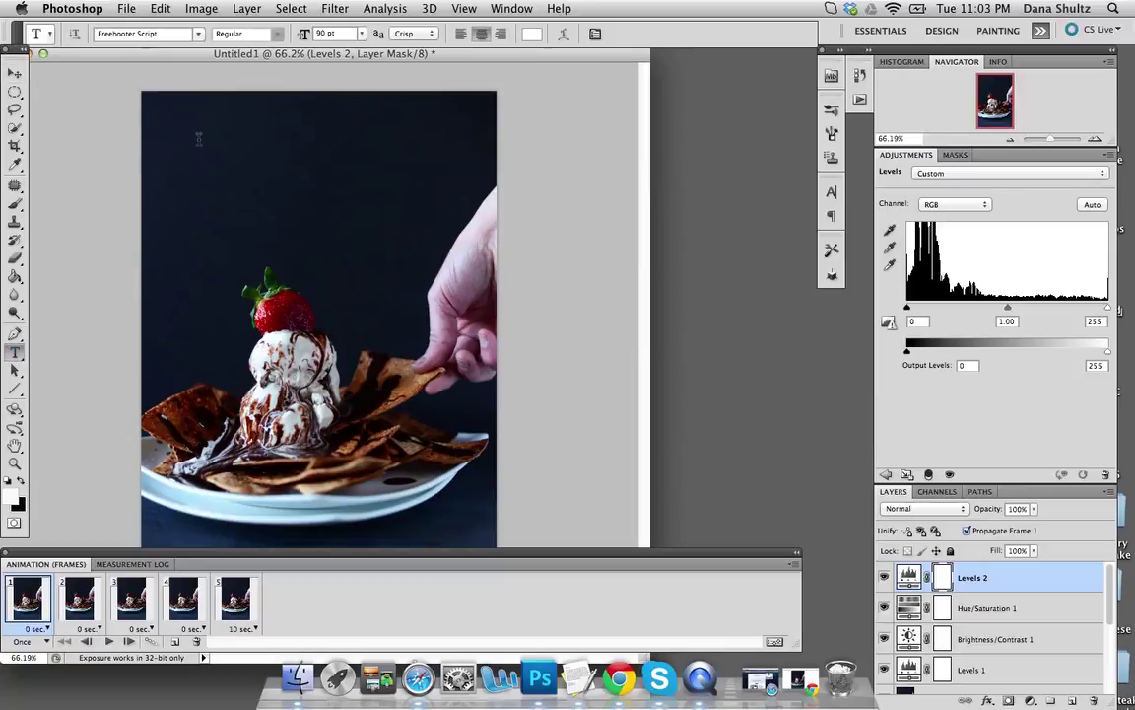
pyautogui.moveTo(191, 163); pyautogui.dragTo(437, 259)
pyautogui.click(308, 34)
pyautogui.write('52')
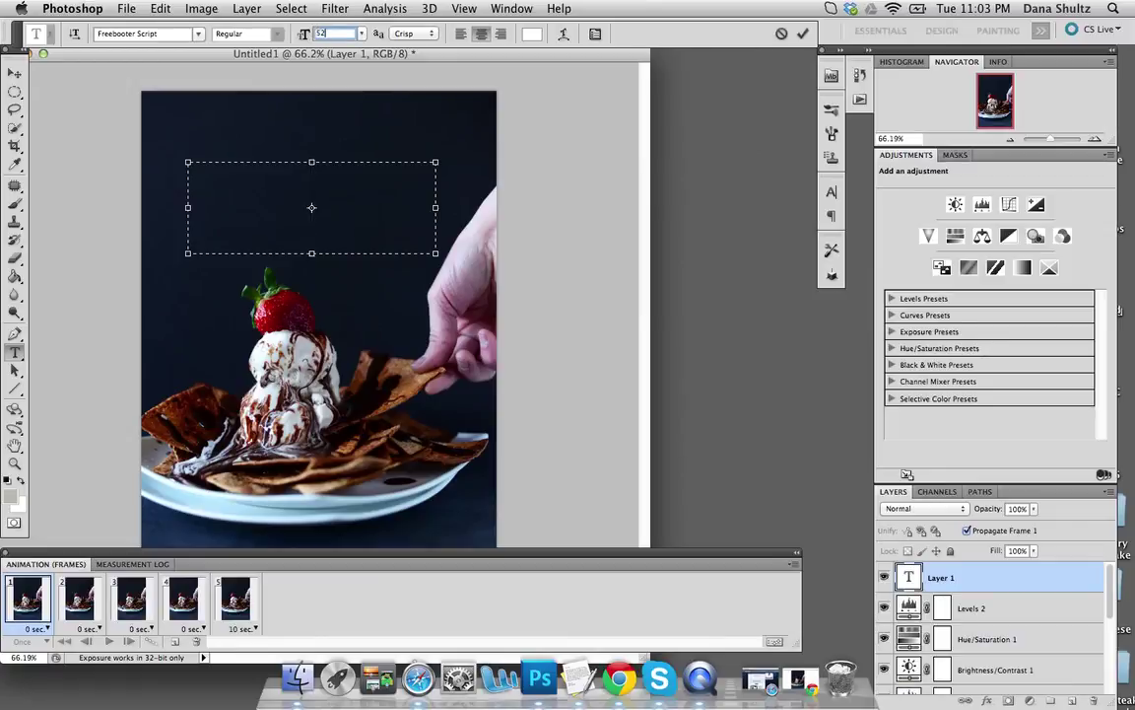
pyautogui.click(237, 194)
pyautogui.write('vegan dessert nachos')
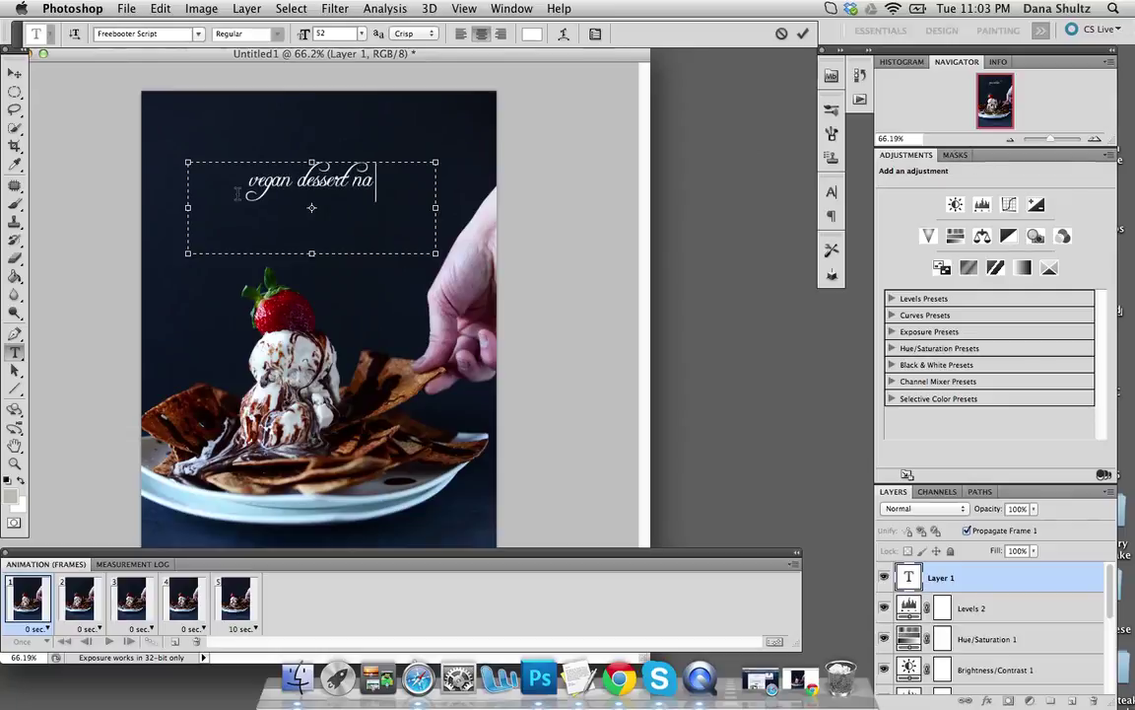
# Step: Move the text down to just above the strawberry and hide its layer
pyautogui.click(15, 73)
pyautogui.moveTo(314, 192); pyautogui.dragTo(291, 239)
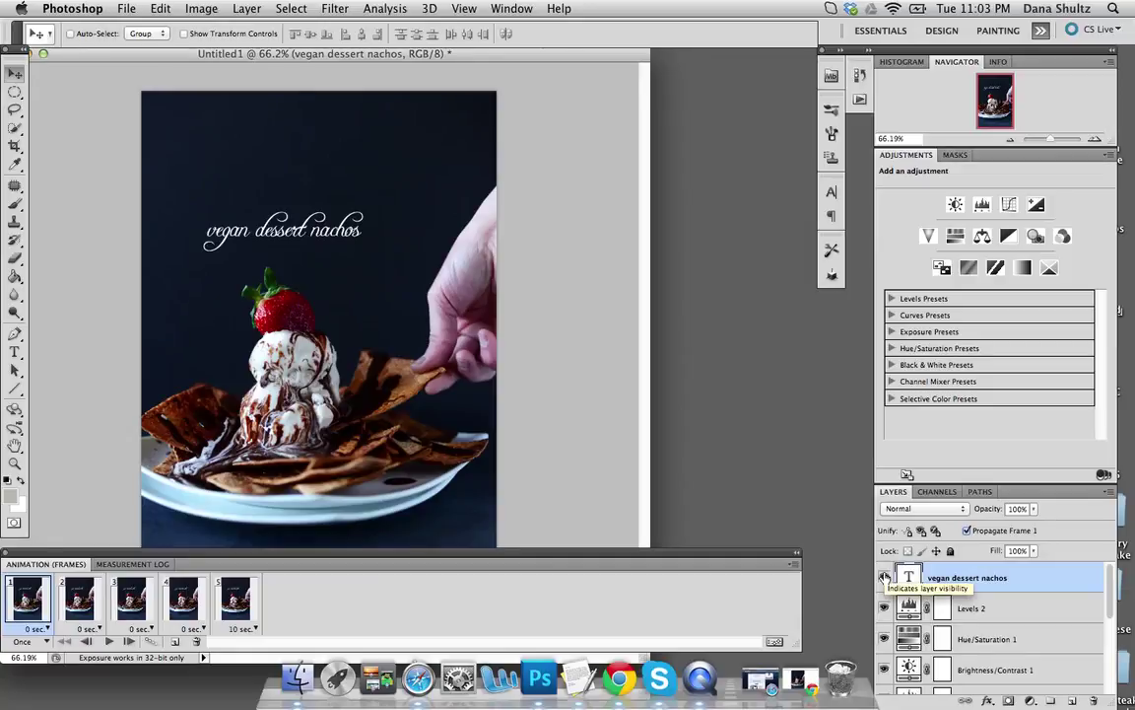
pyautogui.click(884, 578)
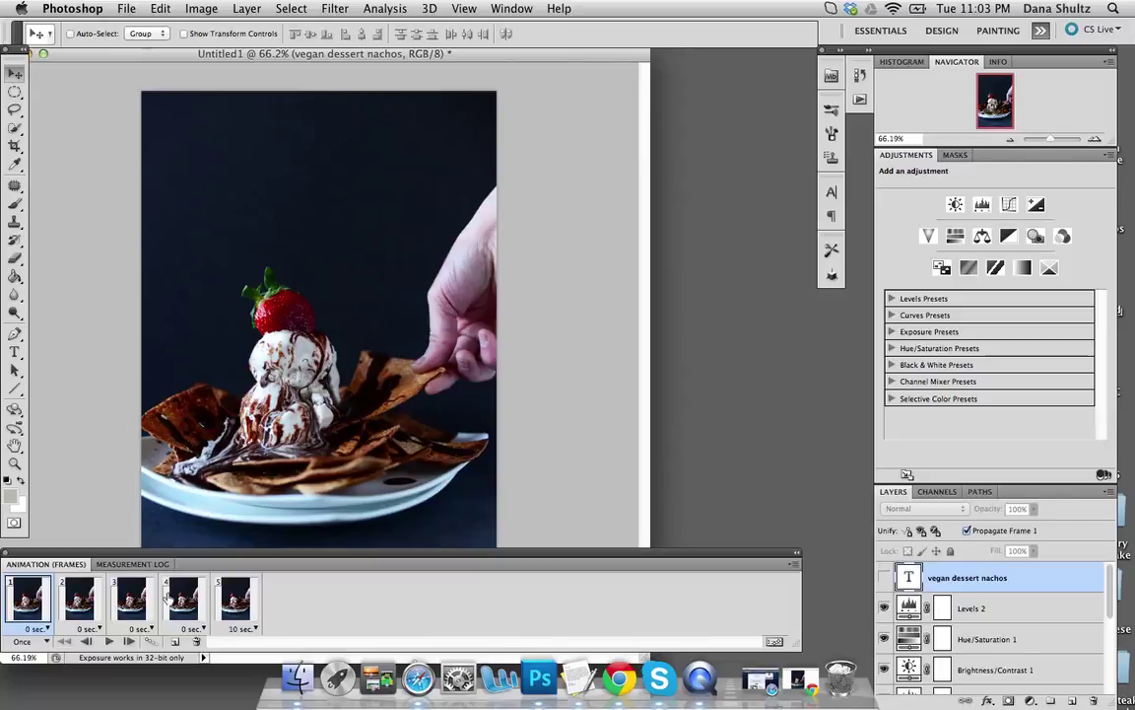
# Step: Set the delay of all five frames to 1.0 second and make the animation loop forever
pyautogui.press('space')
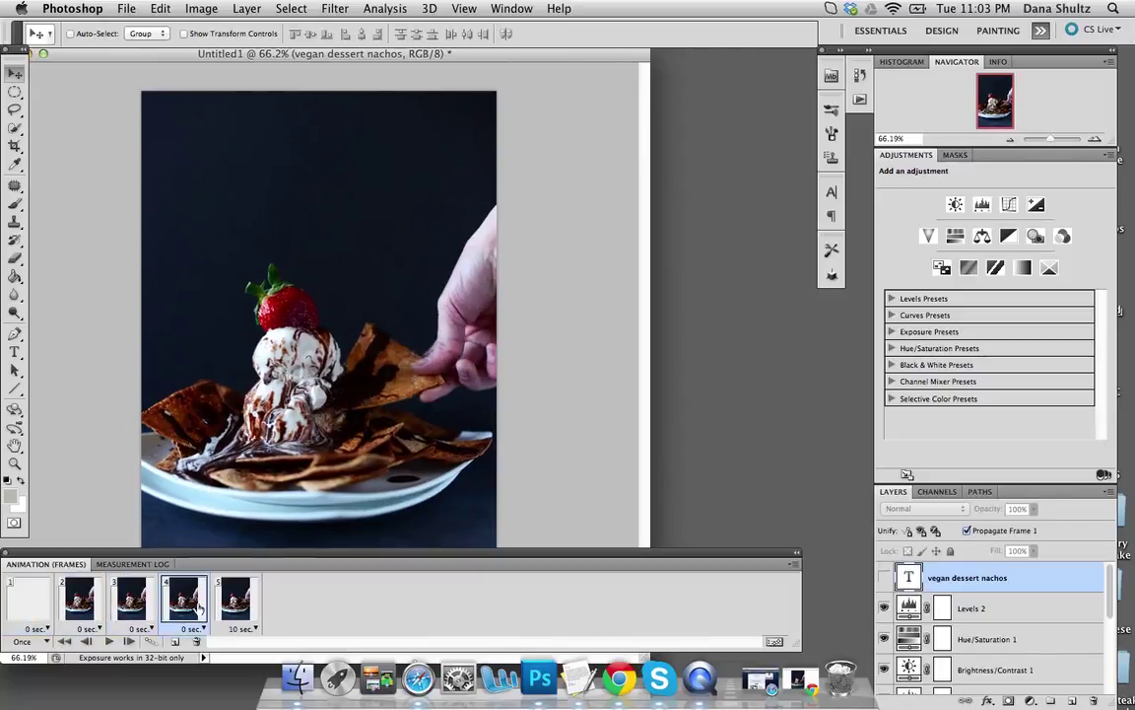
pyautogui.click(30, 595)
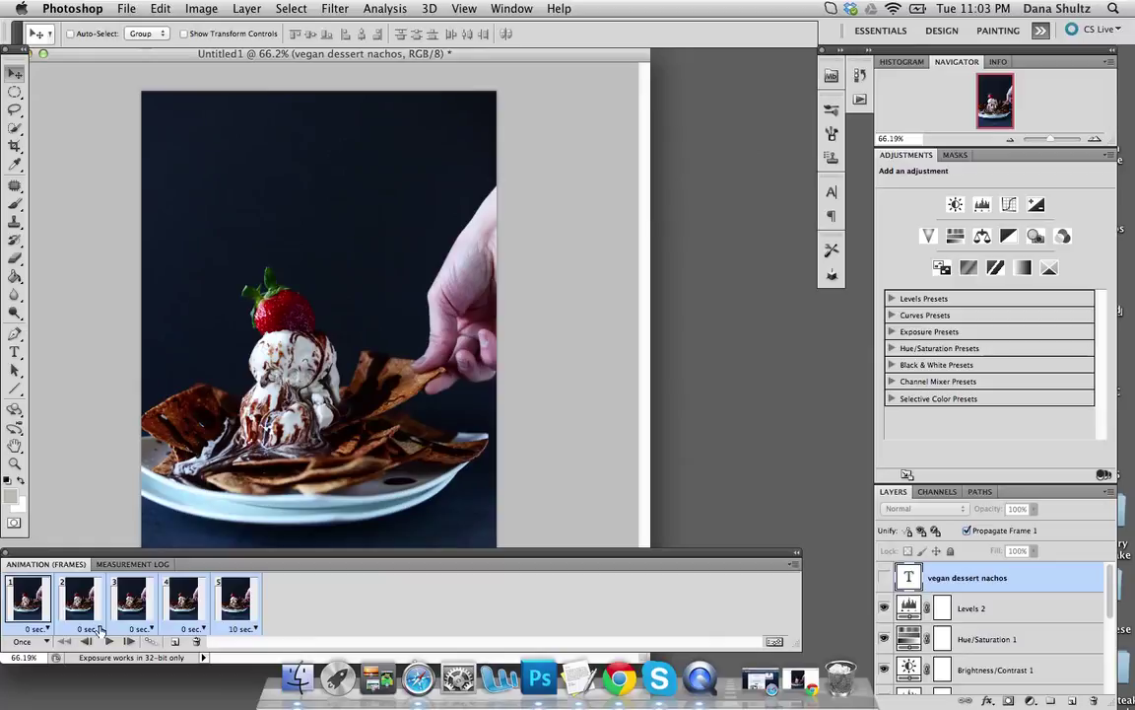
pyautogui.click(43, 630)
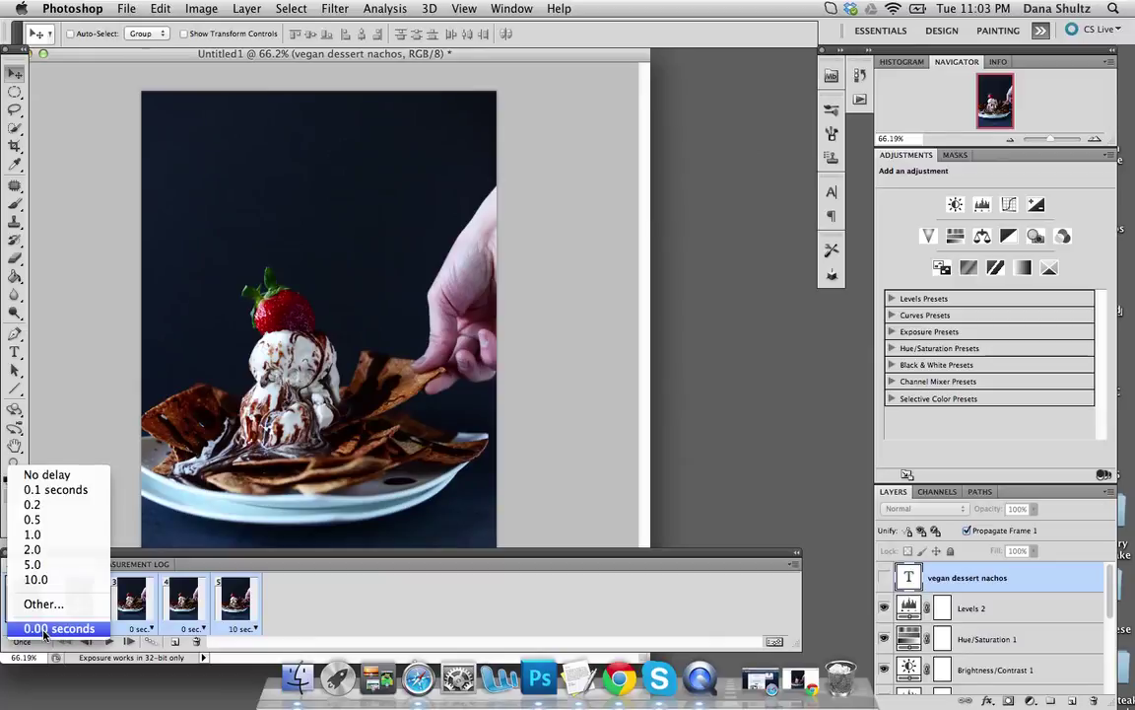
pyautogui.click(36, 534)
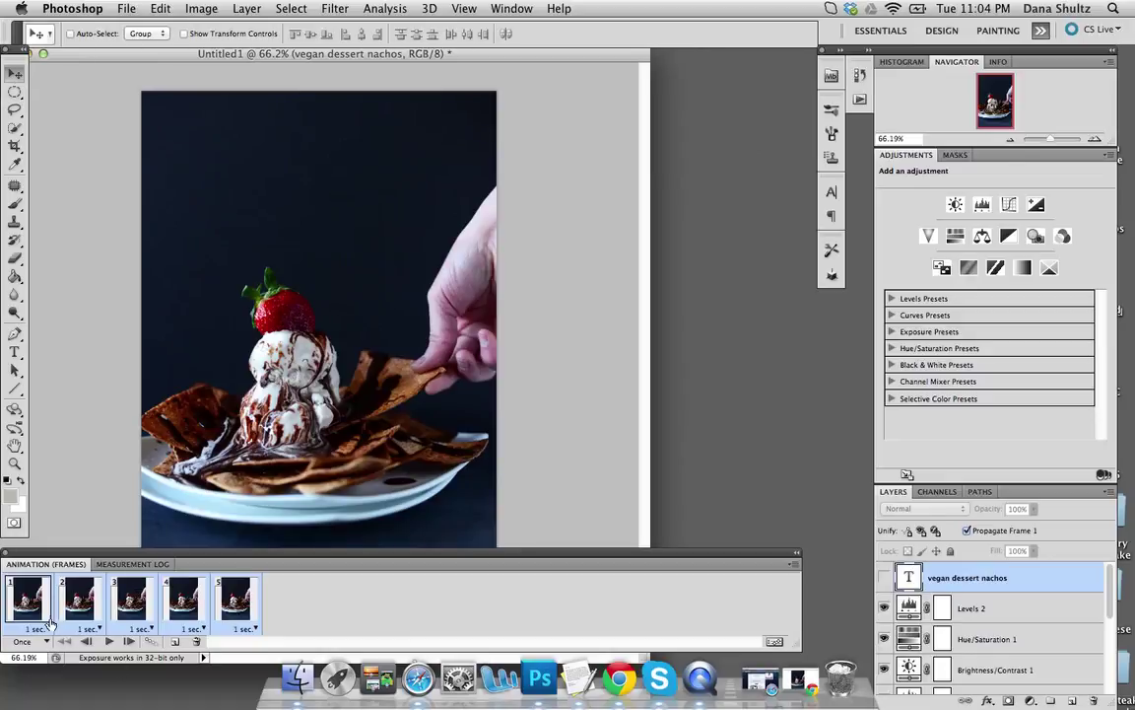
pyautogui.click(32, 643)
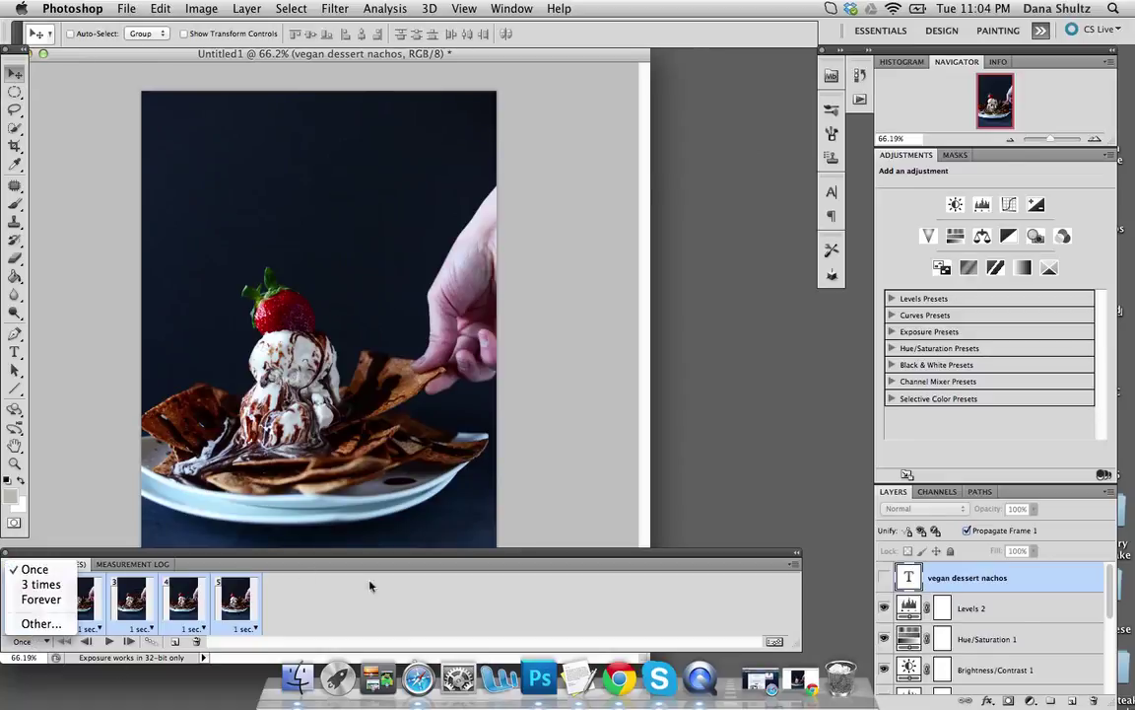
pyautogui.click(37, 601)
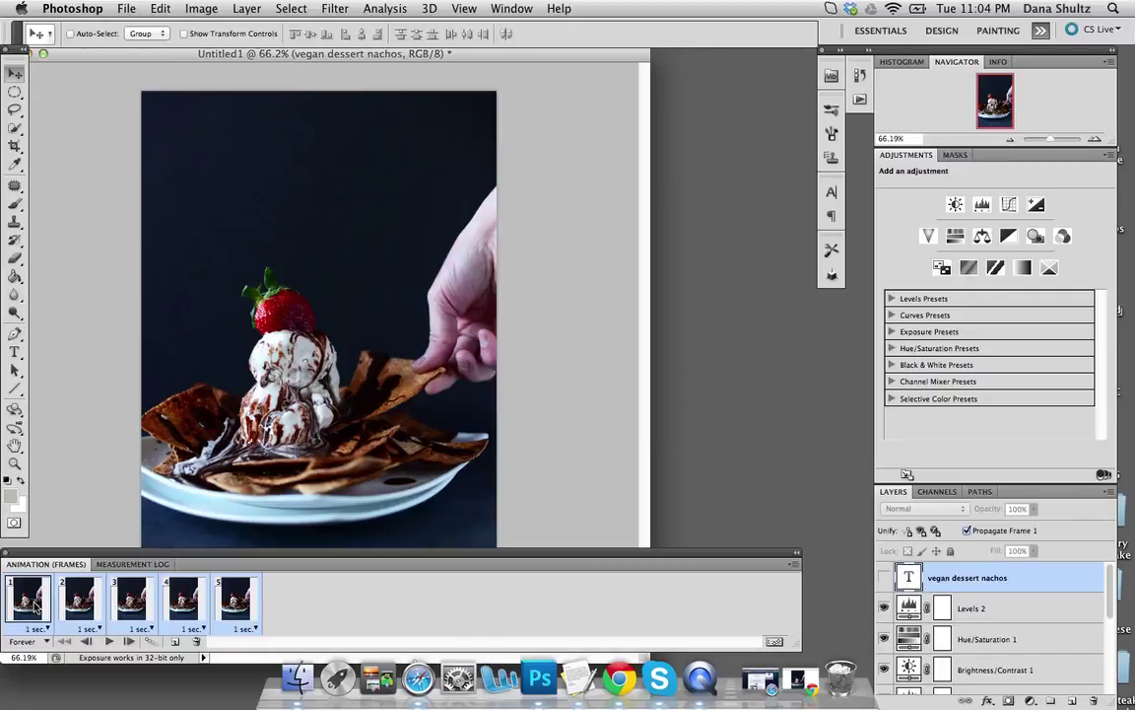
# Step: Preview the animation at its current speed and try a 0.2-second delay on all five frames
pyautogui.click(108, 642)
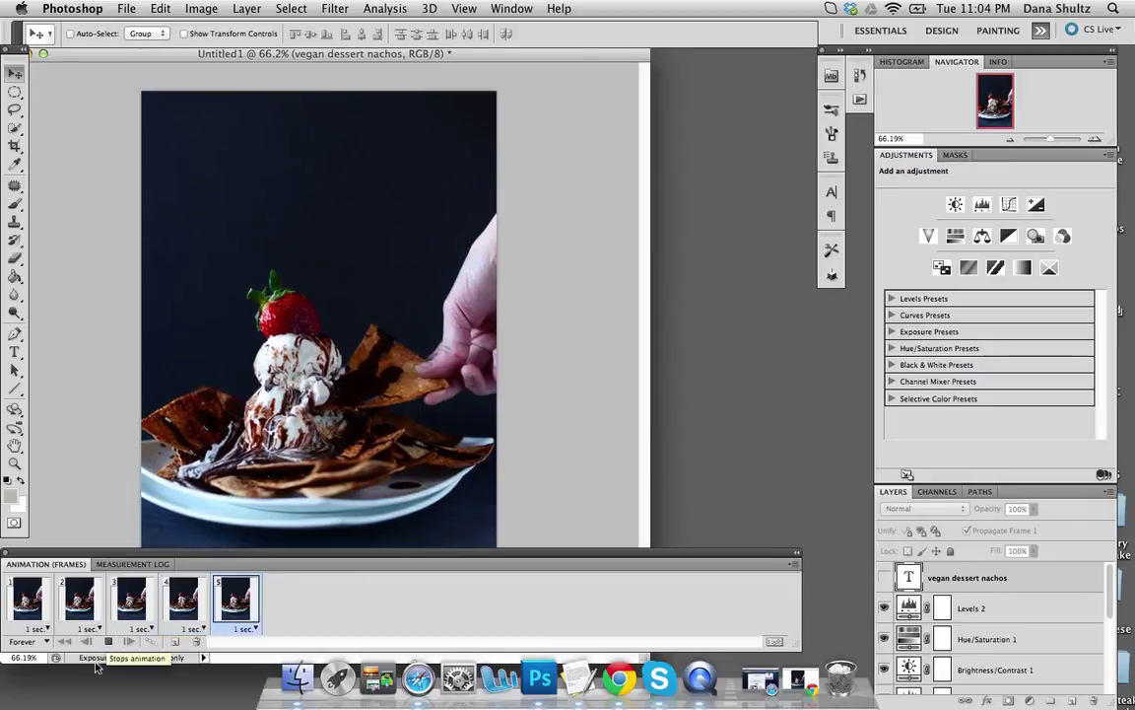
pyautogui.click(107, 641)
pyautogui.click(30, 630)
pyautogui.keyDown('shift'); pyautogui.click(217, 601); pyautogui.keyUp('shift')
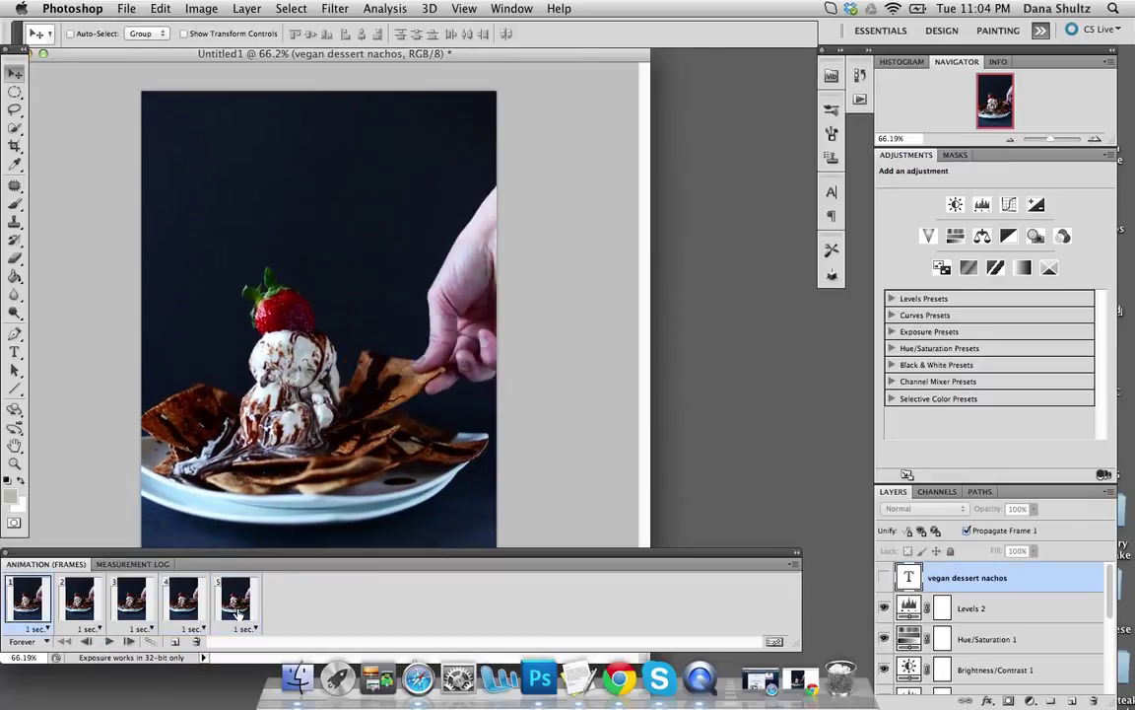
pyautogui.click(37, 629)
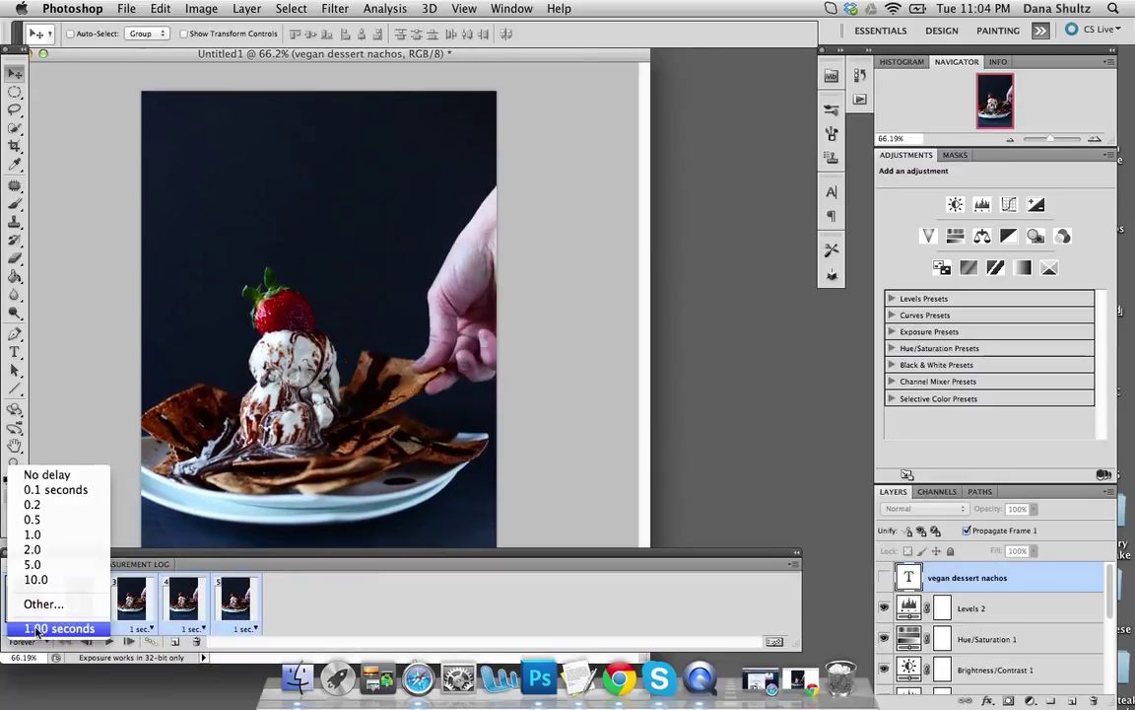
pyautogui.click(31, 505)
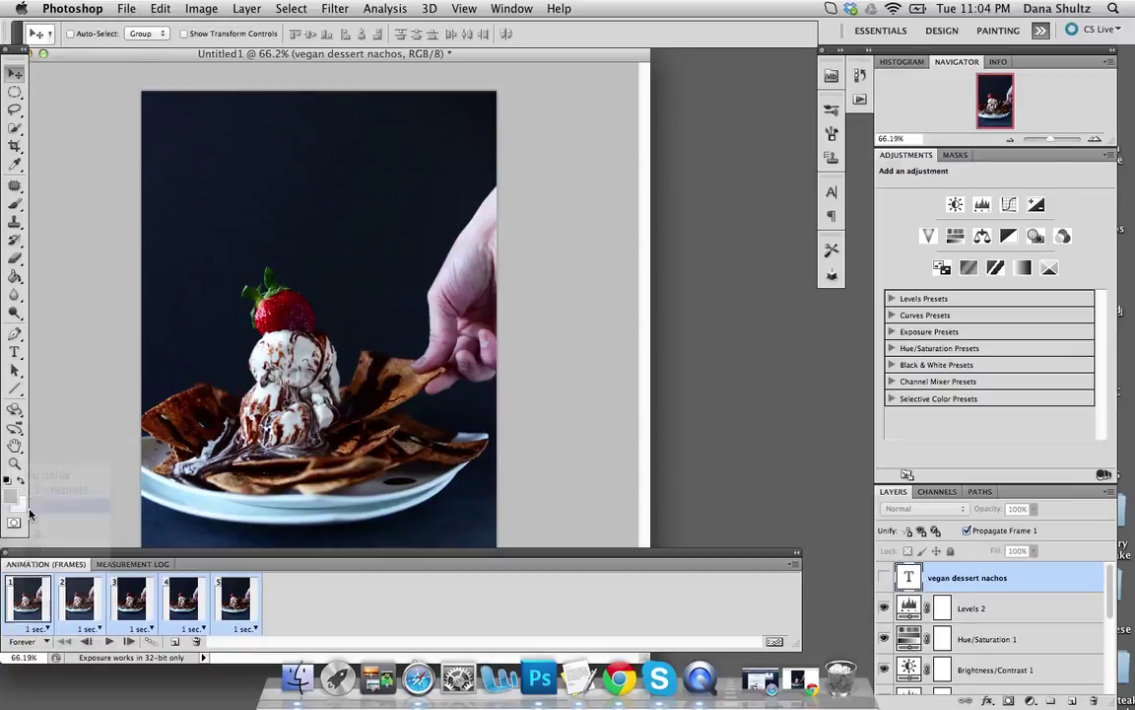
pyautogui.click(109, 642)
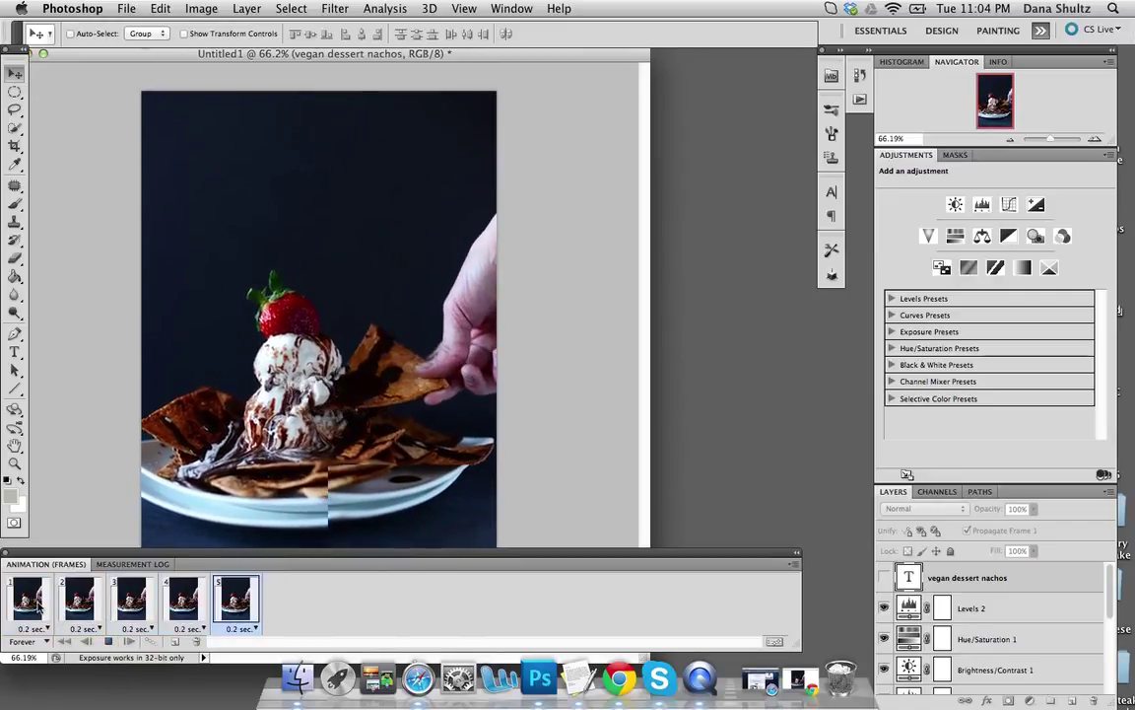
pyautogui.click(108, 641)
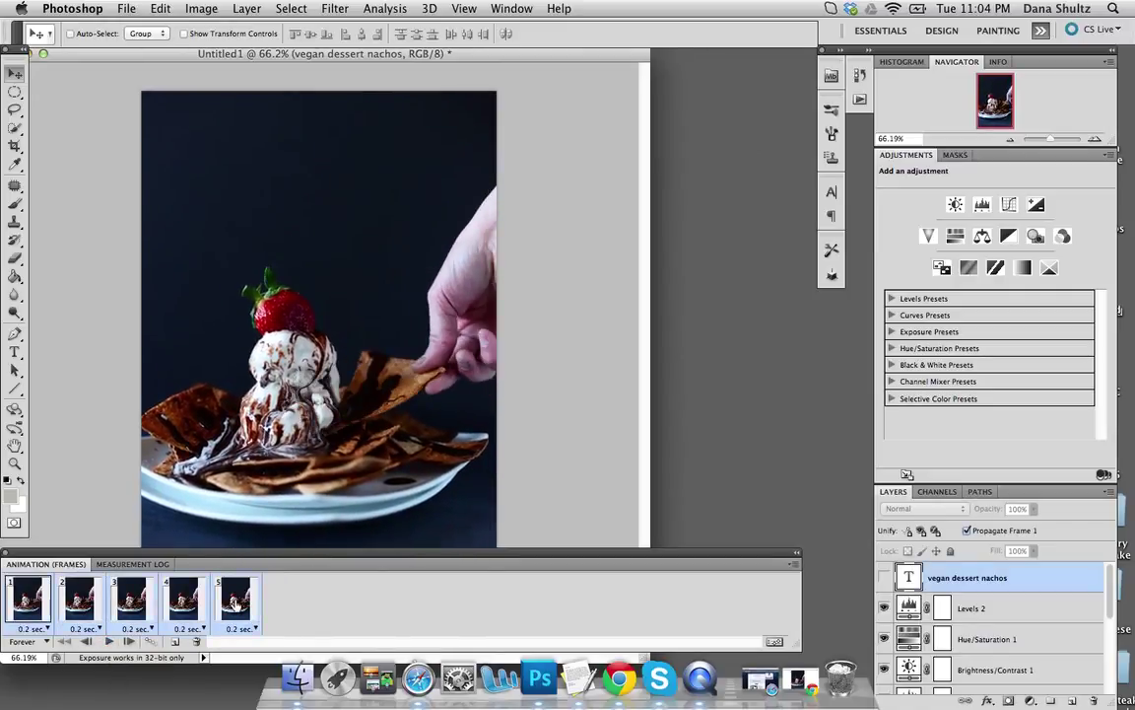
# Step: Set the delay of all five frames to 0.1 seconds and play the animation to check it
pyautogui.click(42, 628)
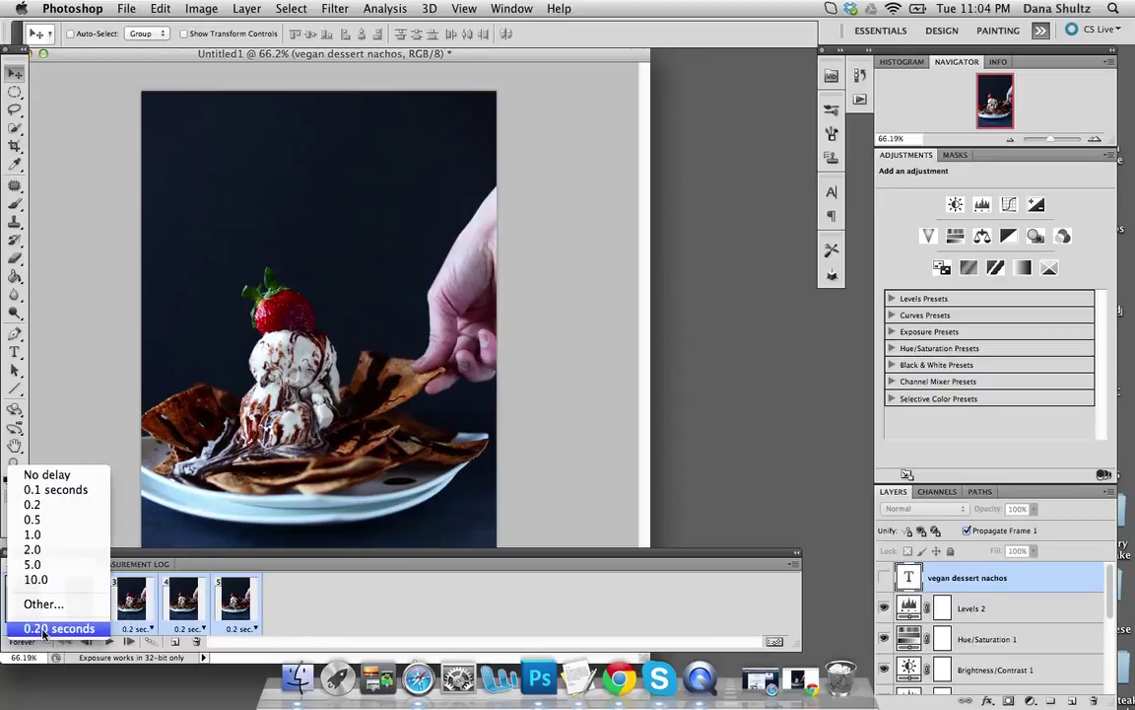
pyautogui.click(55, 490)
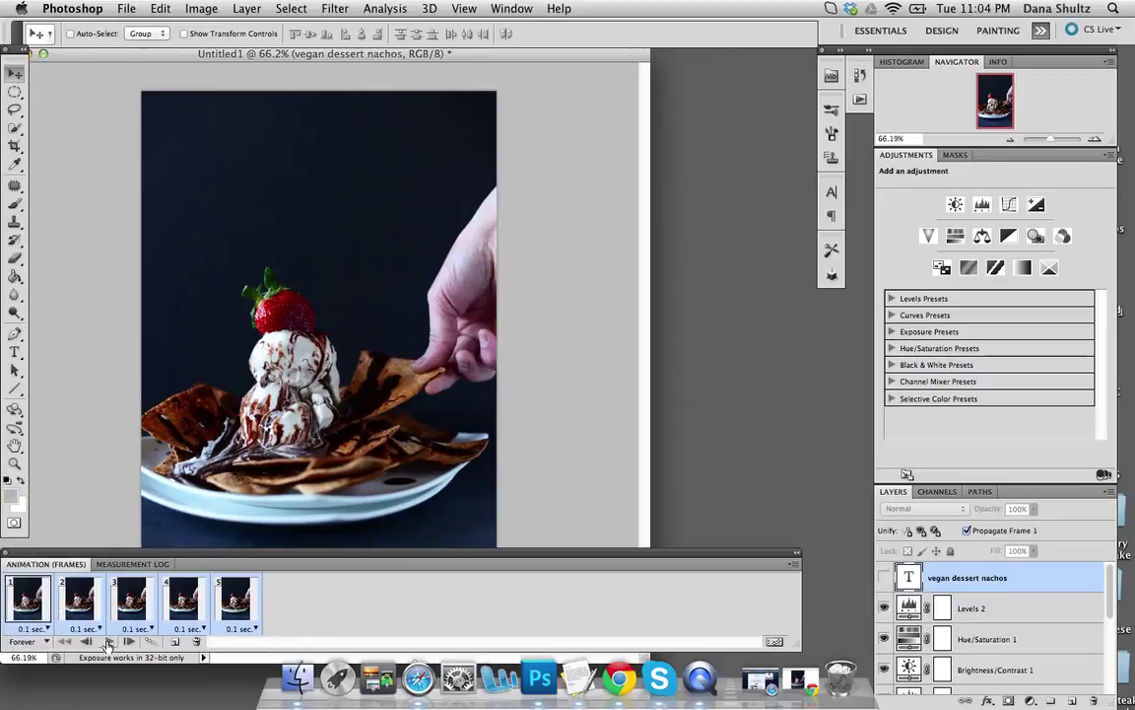
pyautogui.click(108, 643)
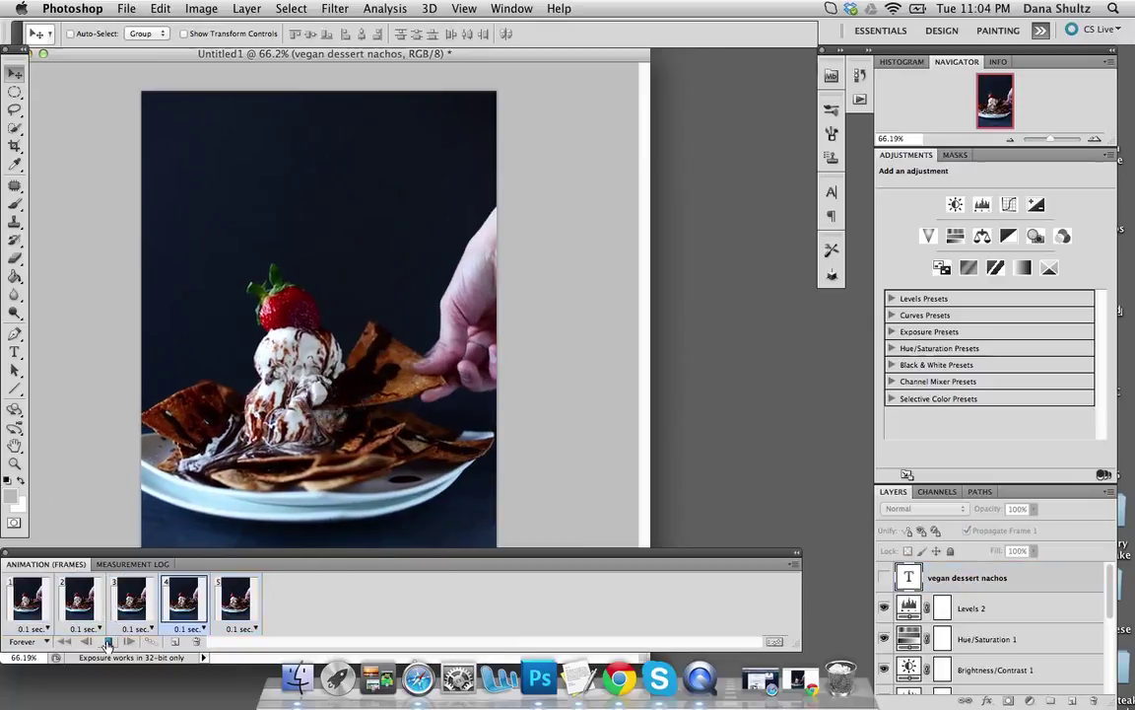
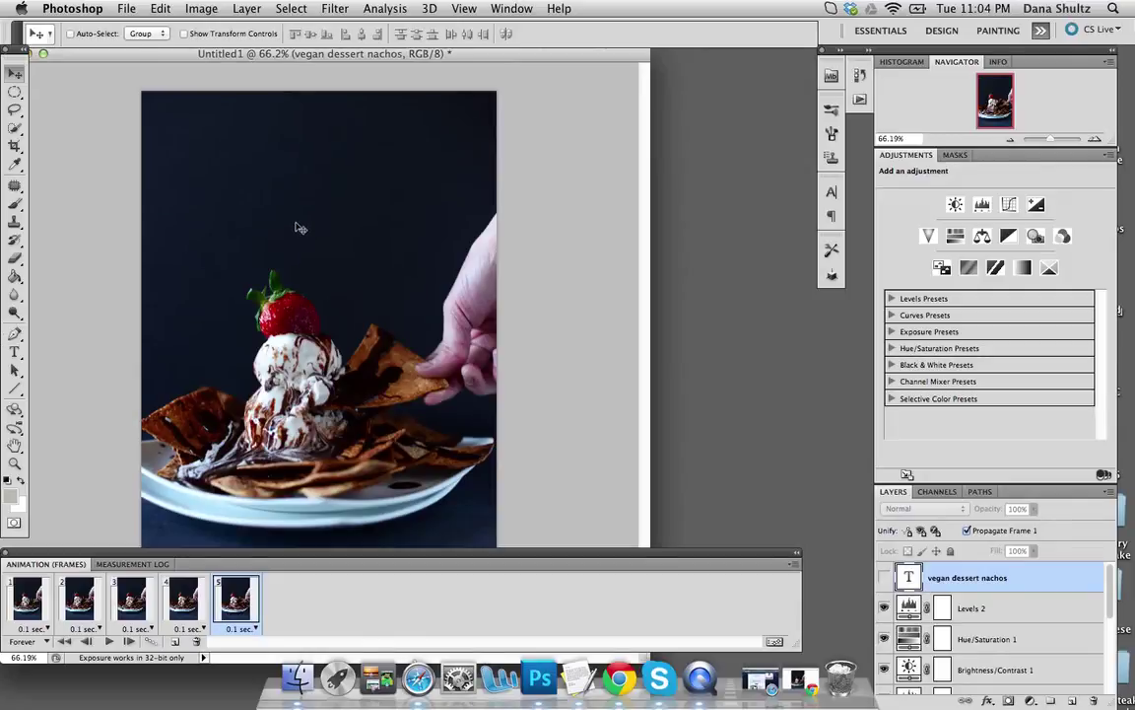
# Step: Set up a Save for Web & Devices export in GIF format with the Selective colour palette
pyautogui.click(120, 8)
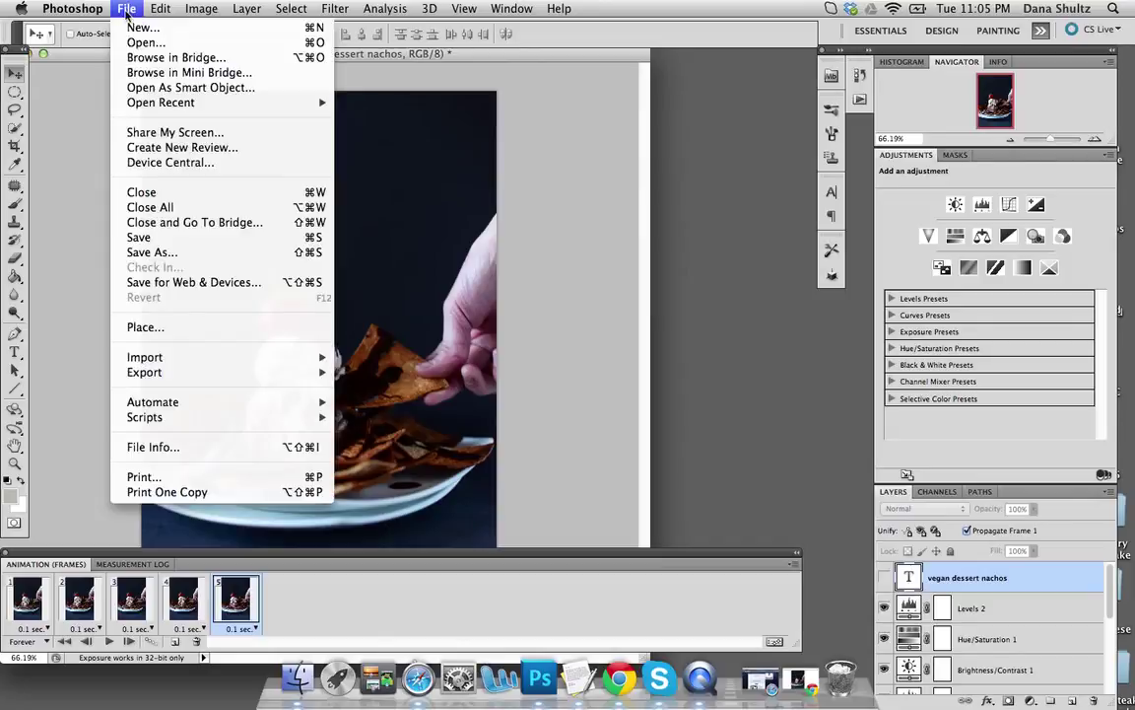
pyautogui.click(150, 283)
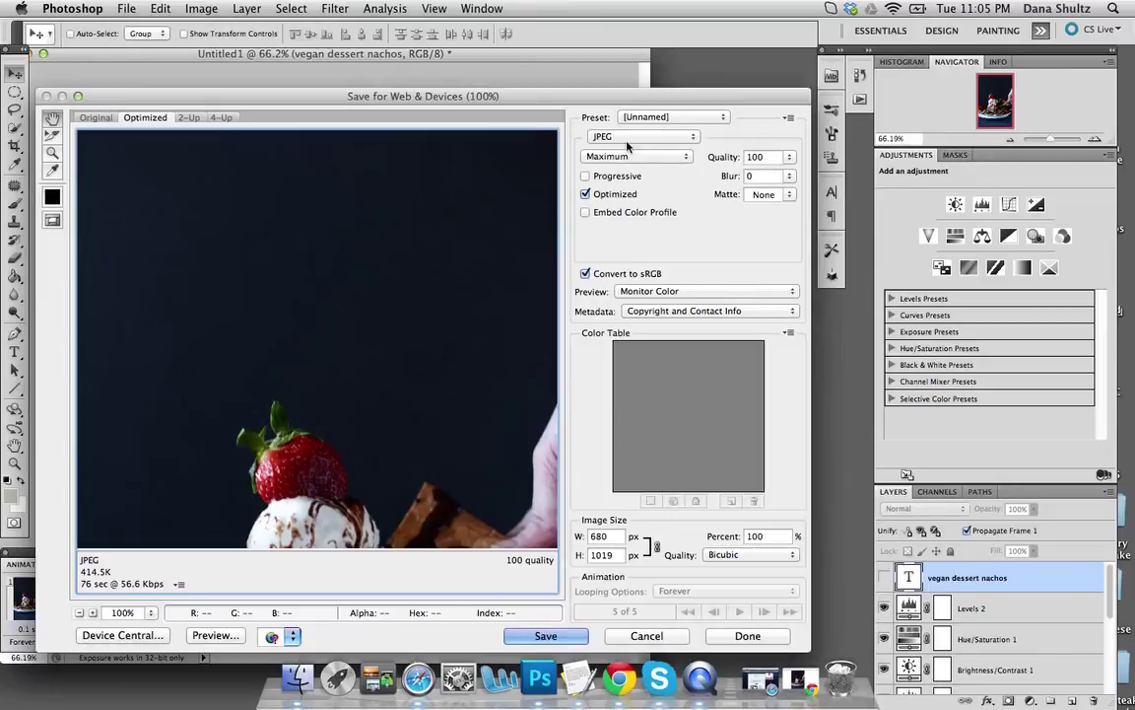
pyautogui.click(635, 140)
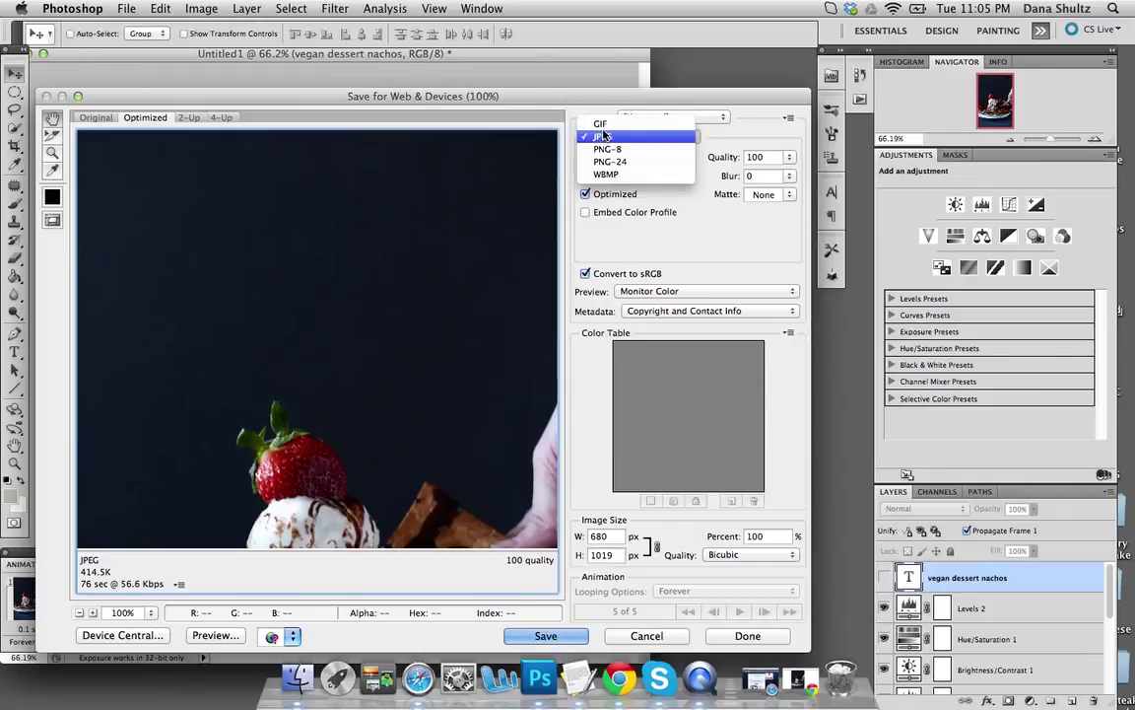
pyautogui.click(603, 136)
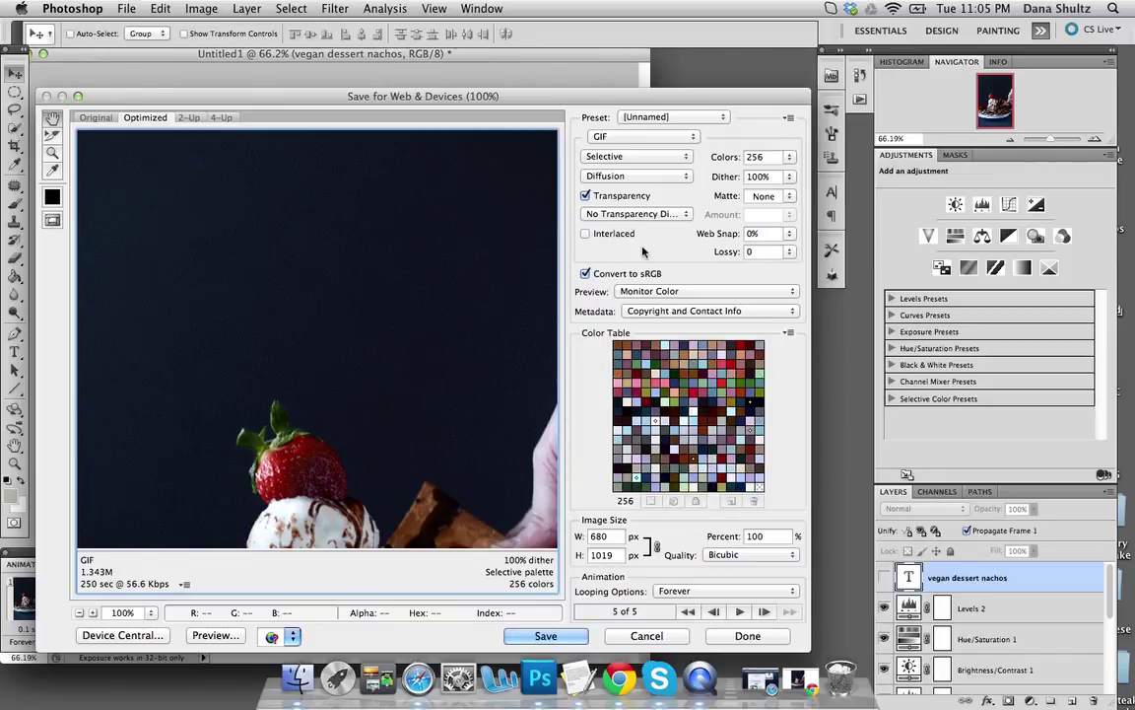
pyautogui.click(607, 158)
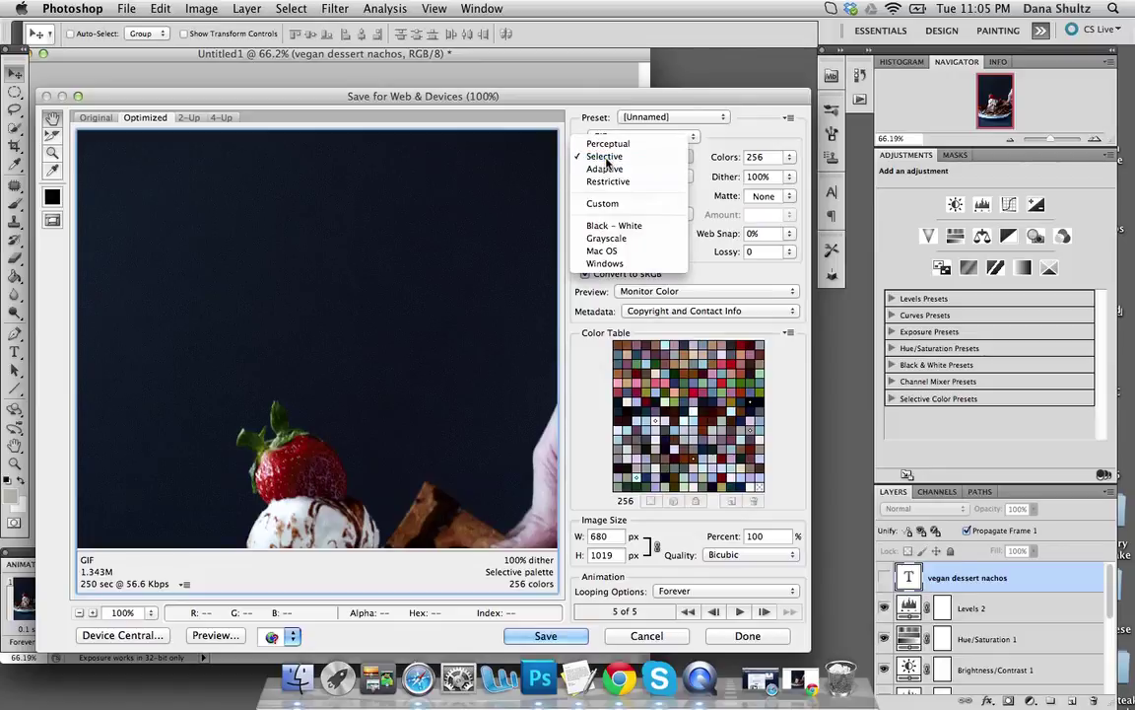
pyautogui.click(606, 157)
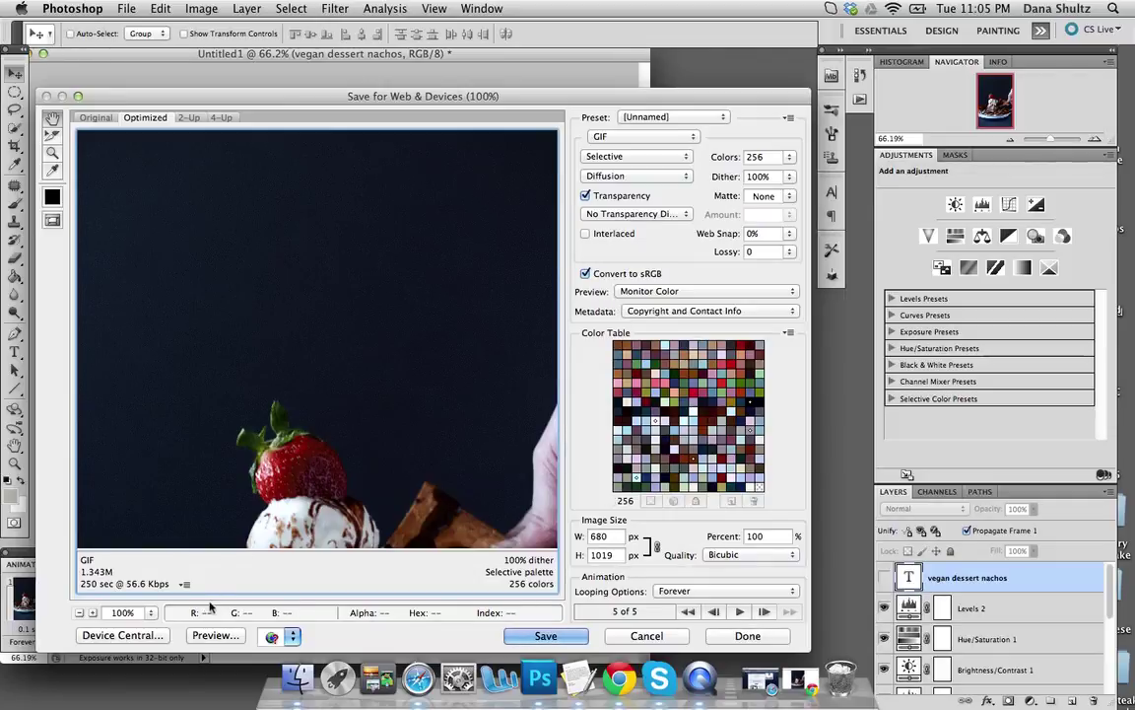
# Step: Save the optimized GIF to the Desktop as vegandessertnachosinaction.gif
pyautogui.click(569, 637)
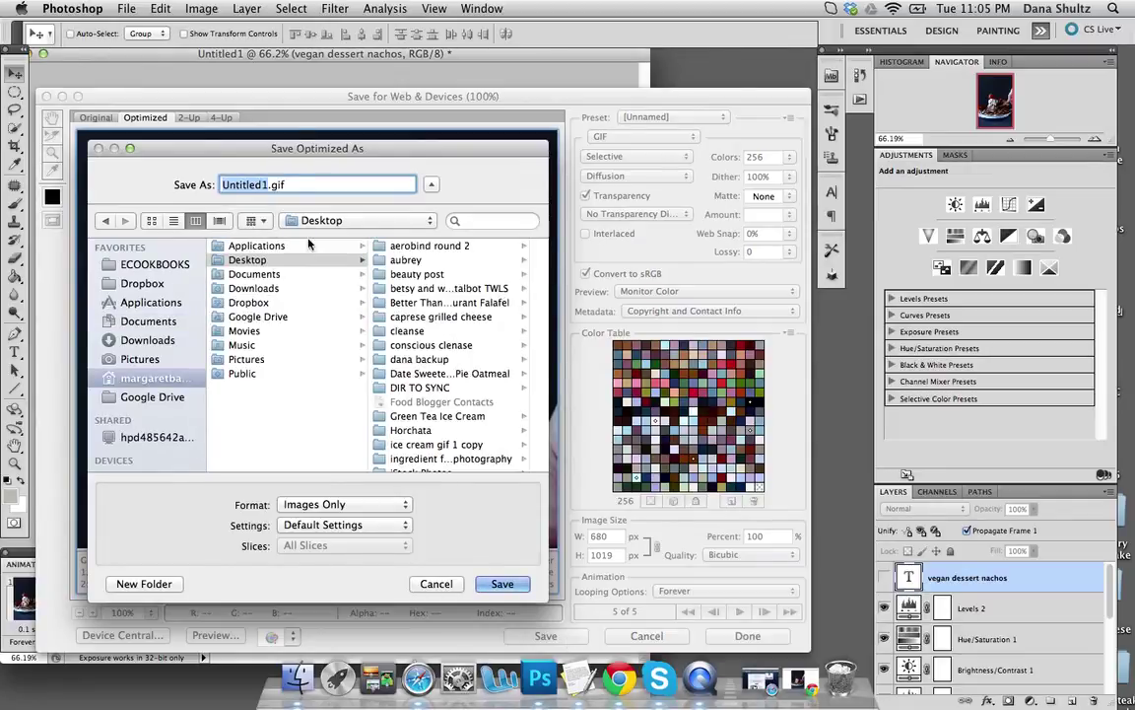
pyautogui.write('vegandessertnachosinaction')
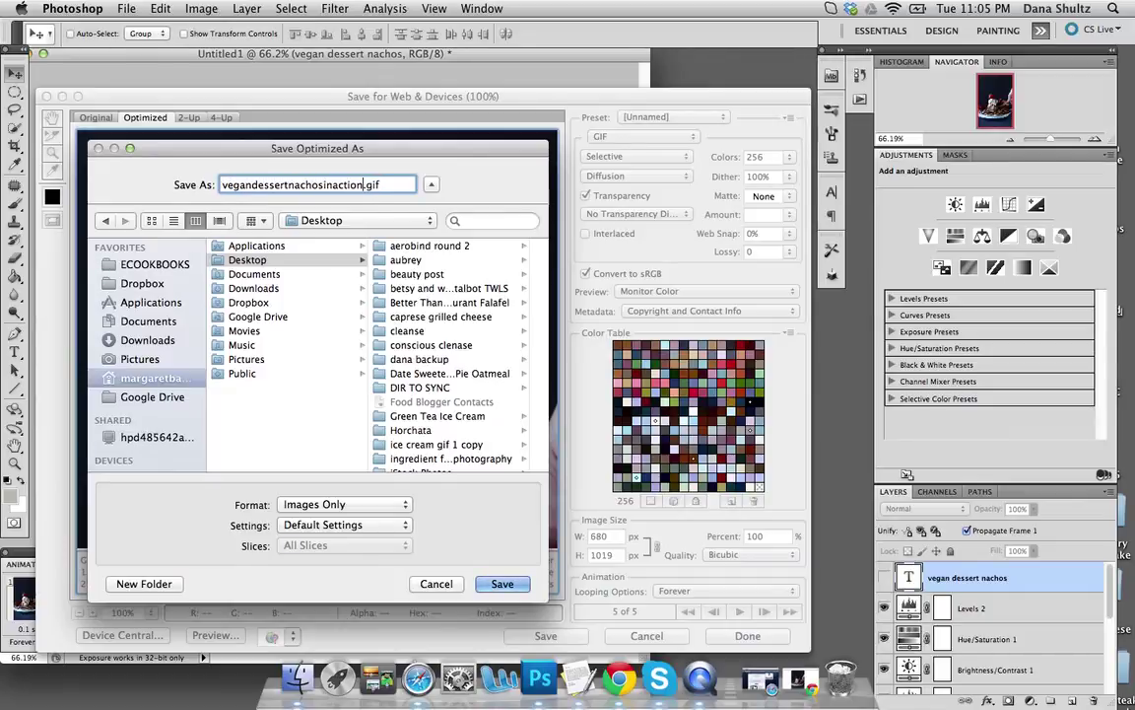
pyautogui.press('Return')
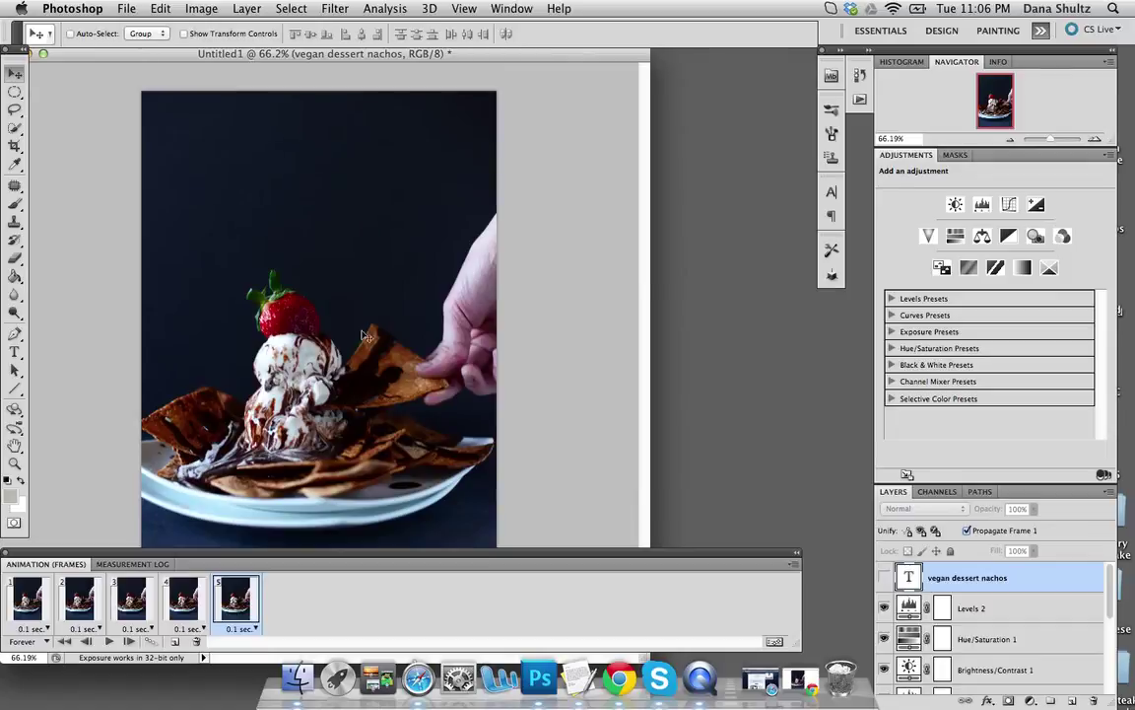
# Step: Switch to Chrome, examine the published nachos GIF on the recipe page, and return to Photoshop
pyautogui.click(621, 679)
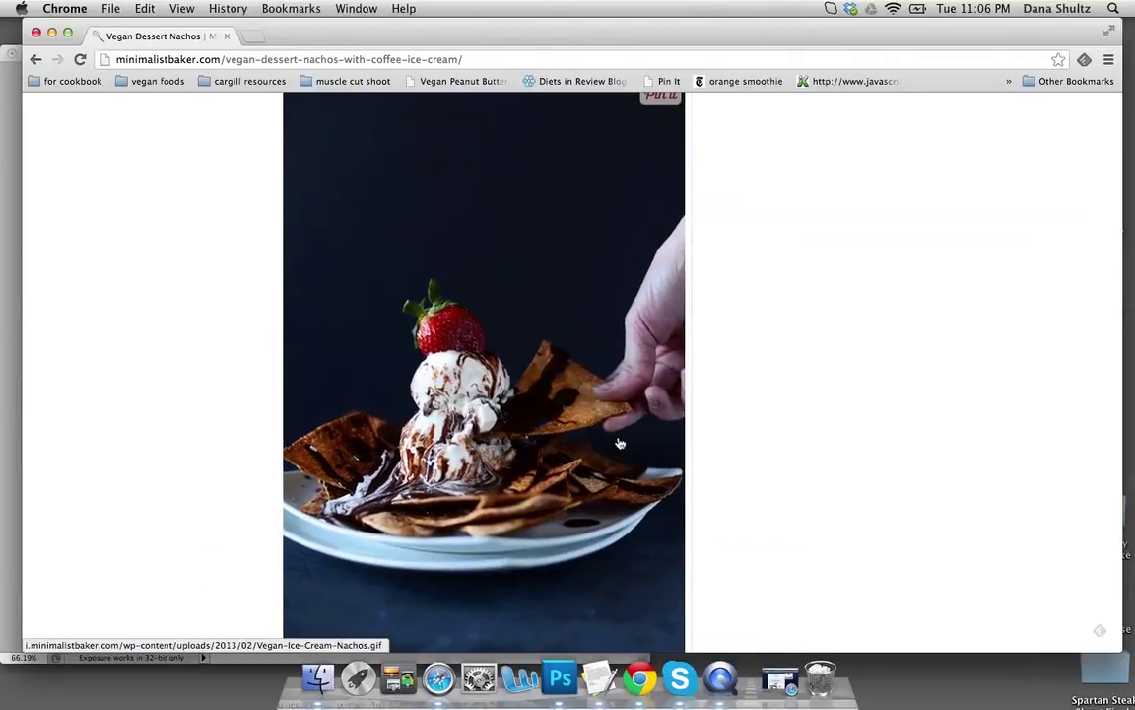
pyautogui.scroll(1, 686, 483)
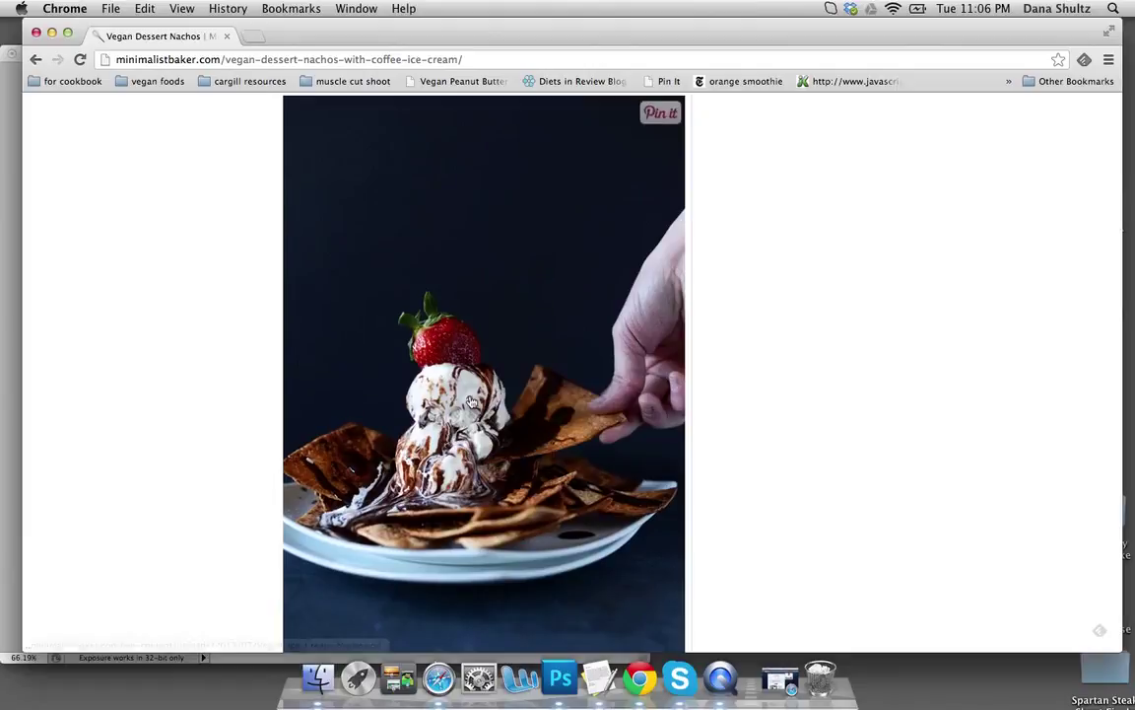
pyautogui.scroll(-3, 471, 402)
pyautogui.scroll(1, 473, 404)
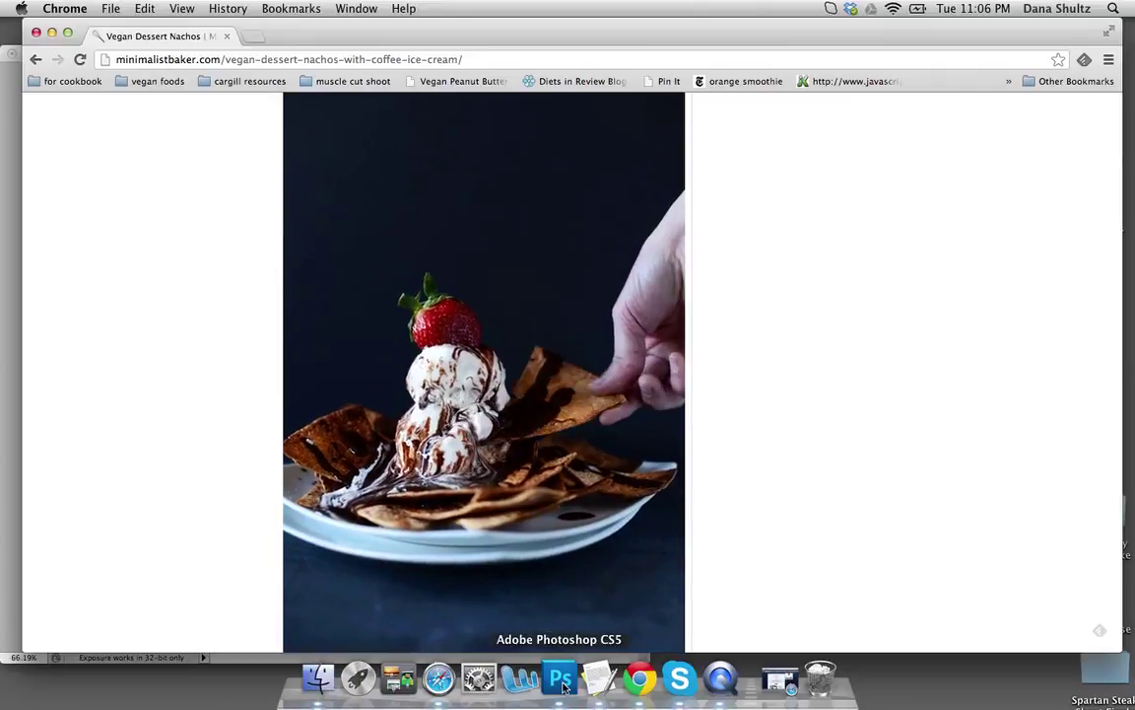
pyautogui.click(561, 680)
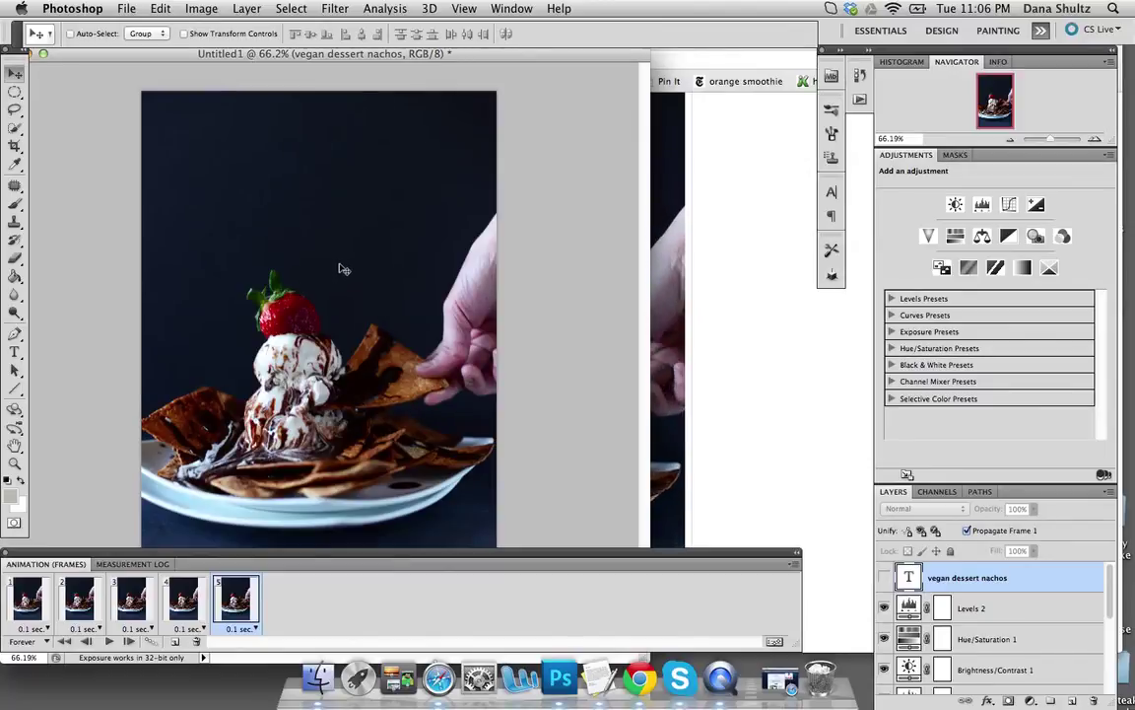
pyautogui.click(724, 369)
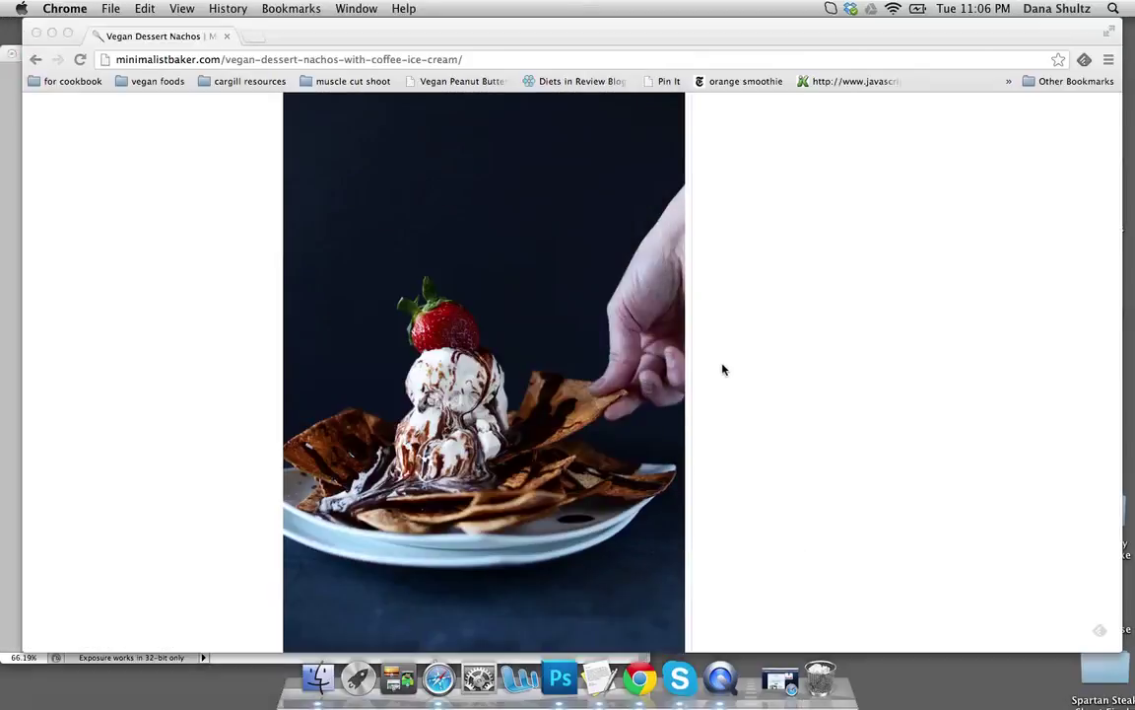
pyautogui.scroll(1, 622, 467)
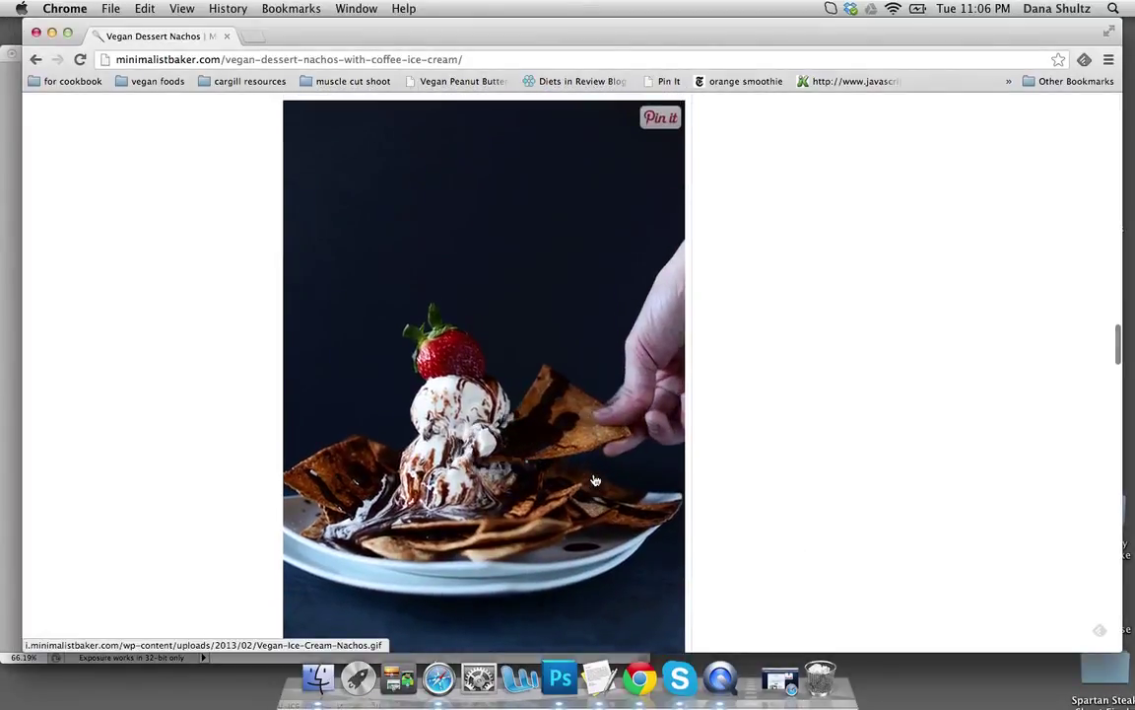
pyautogui.scroll(-2, 595, 480)
pyautogui.click(560, 678)
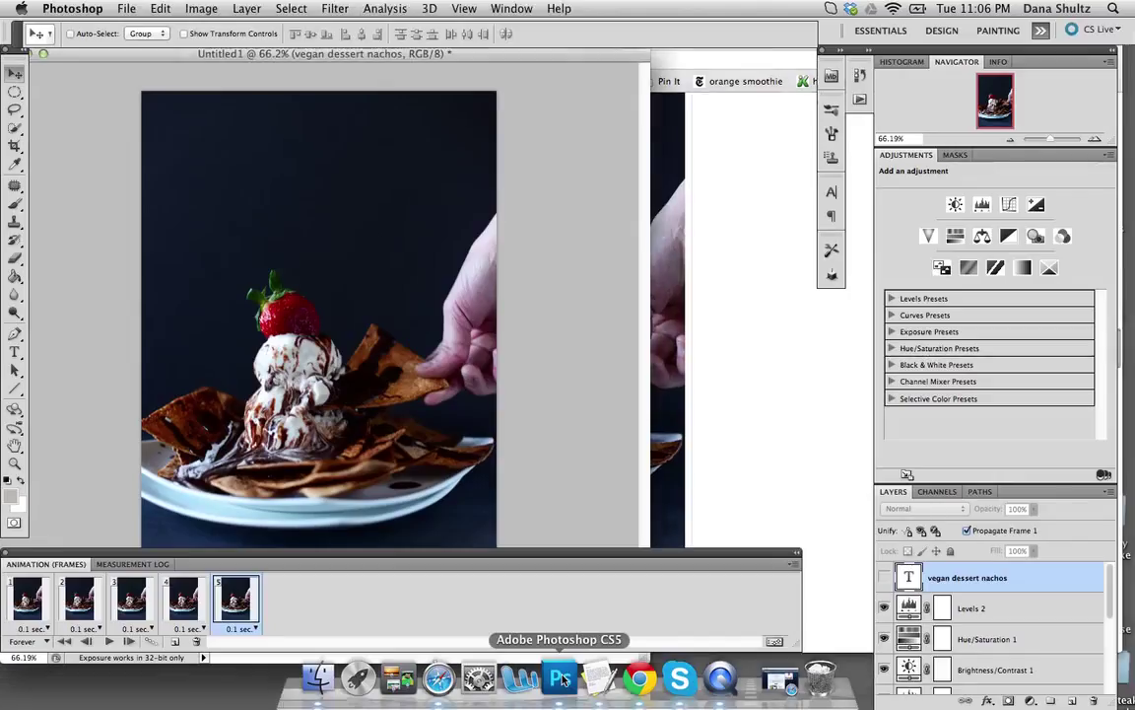
pyautogui.click(1017, 671)
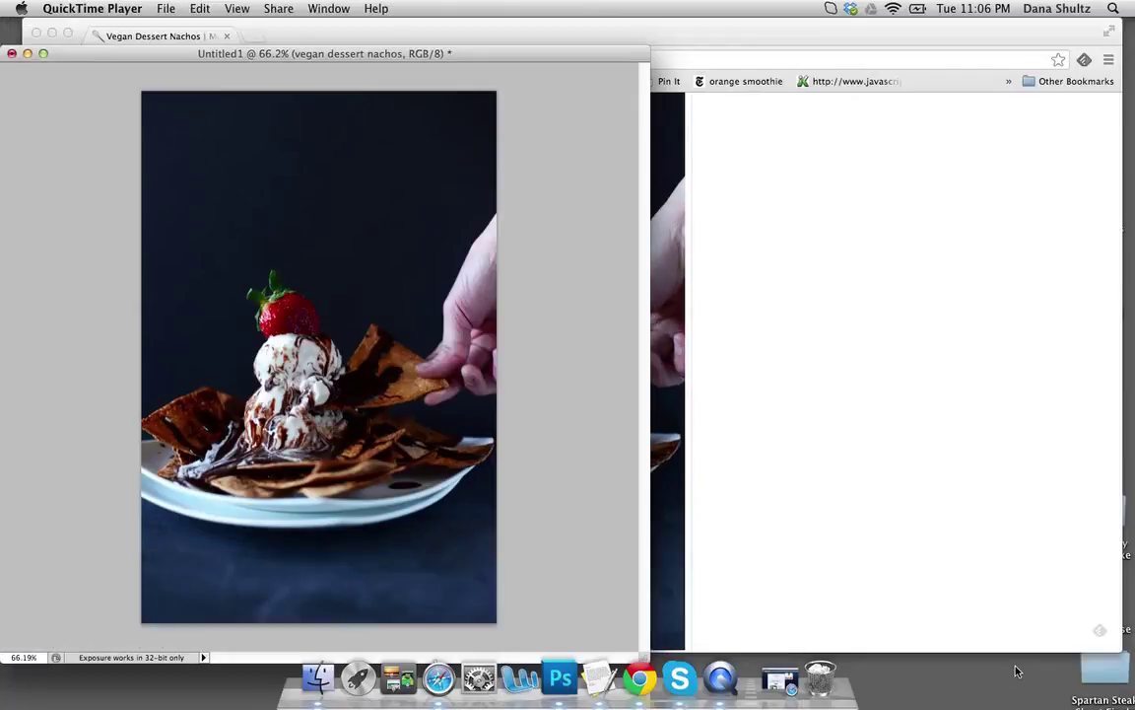